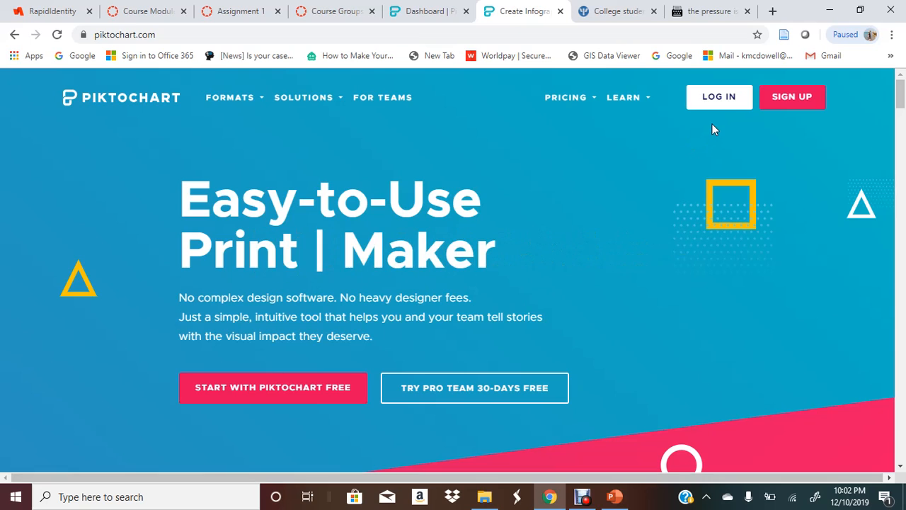
Step: Log in to Piktochart through the Google sign-in option
{"action": "left_click", "coordinate": [789, 97]}
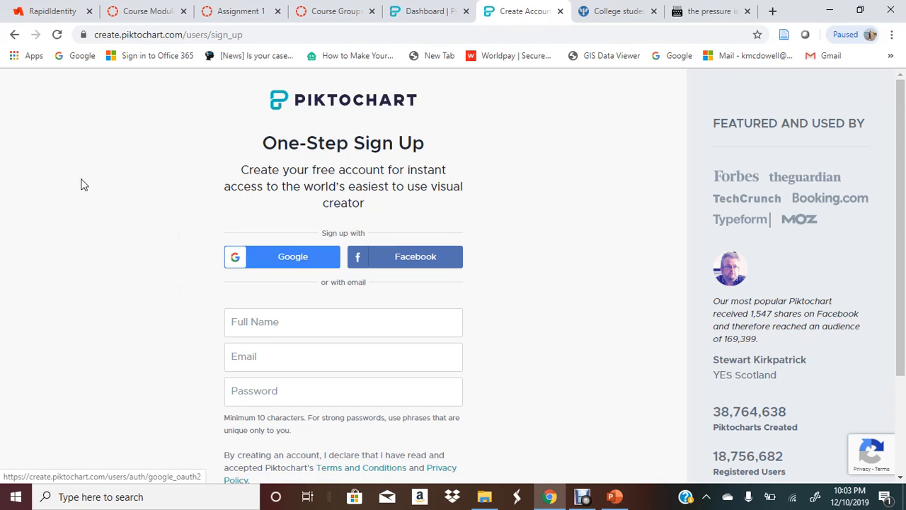
{"action": "left_click", "coordinate": [12, 34]}
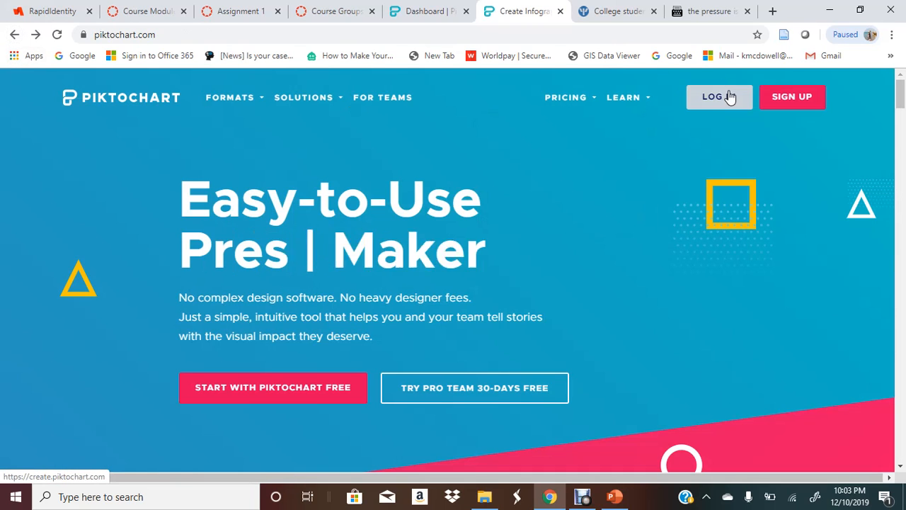
{"action": "left_click", "coordinate": [729, 97]}
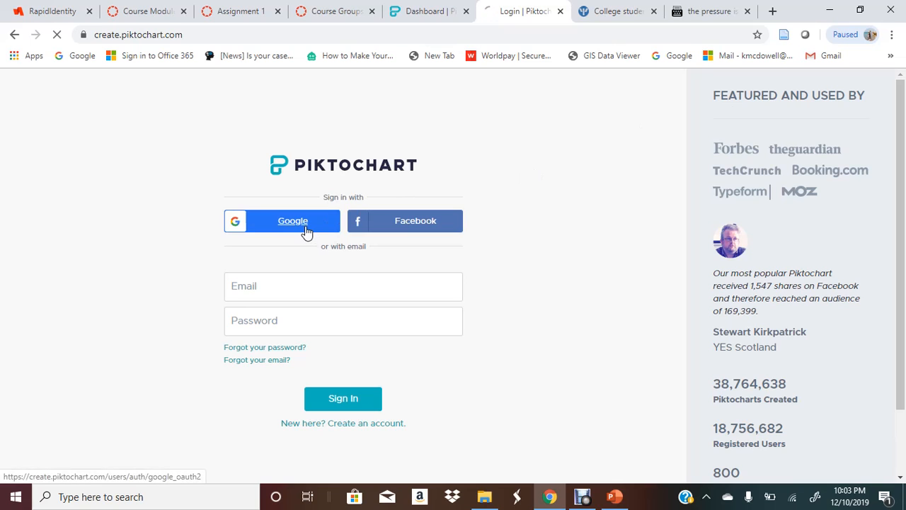
{"action": "left_click", "coordinate": [307, 234]}
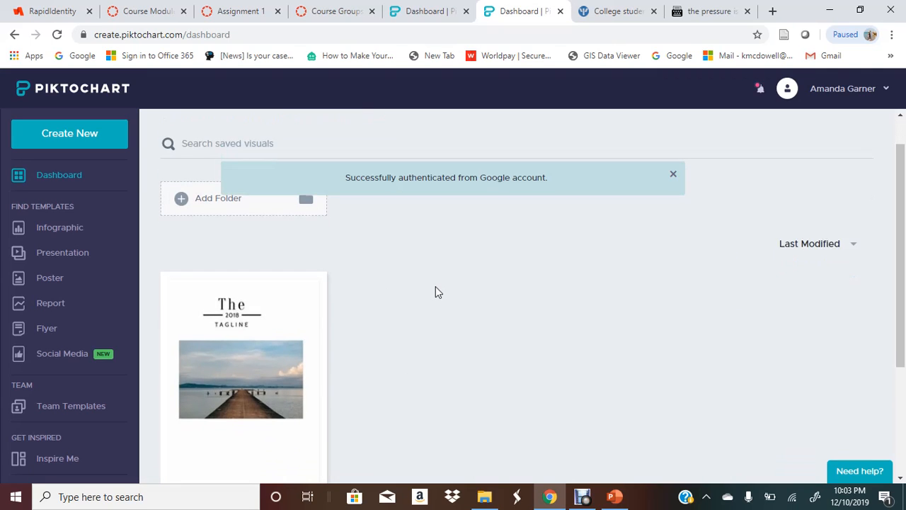
Step: Start creating a new visual and choose Infographic as its format
{"action": "mouse_move", "coordinate": [311, 337]}
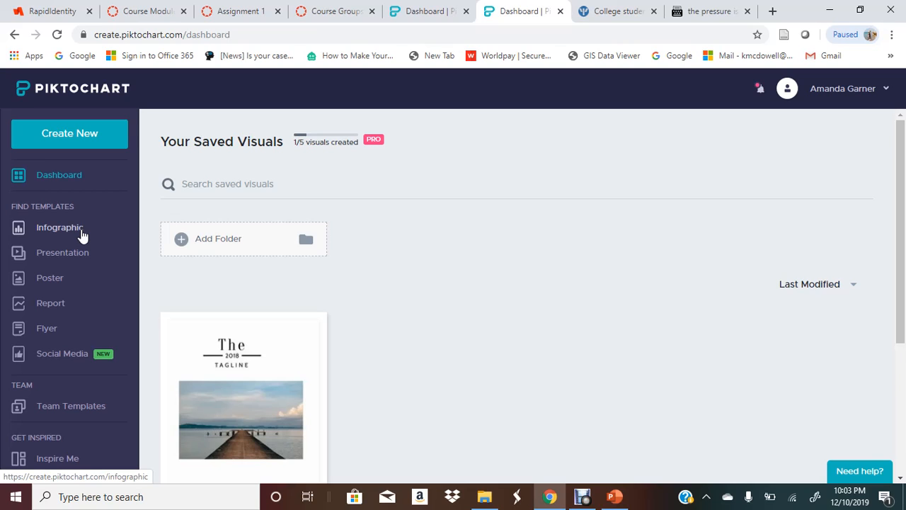
{"action": "left_click", "coordinate": [72, 136]}
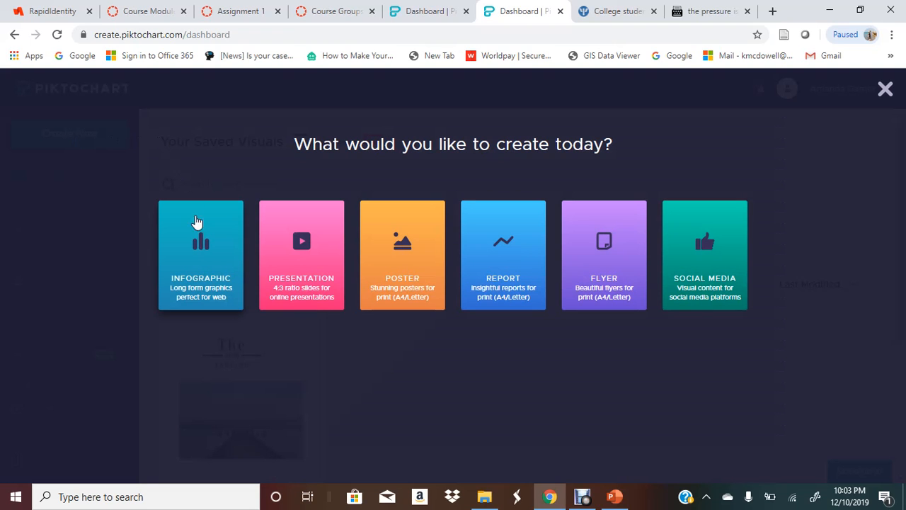
{"action": "left_click", "coordinate": [197, 249]}
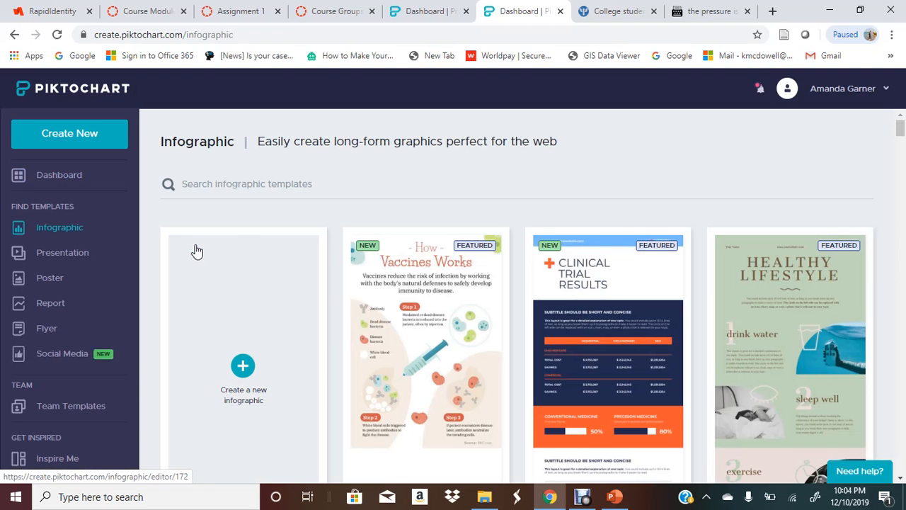
Step: Look through the infographic templates and create a new infographic from the blank template
{"action": "scroll", "coordinate": [197, 251], "scroll_direction": "down", "scroll_amount": 1}
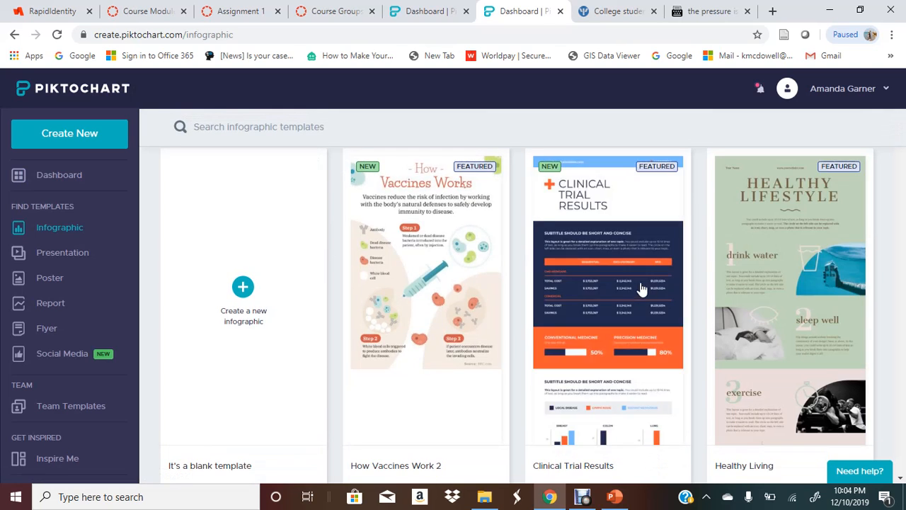
{"action": "scroll", "coordinate": [439, 227], "scroll_direction": "down", "scroll_amount": 8}
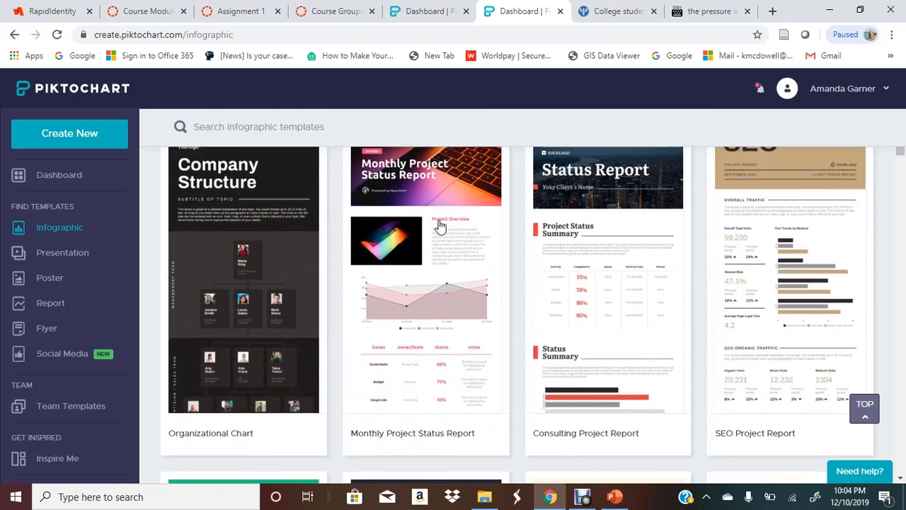
{"action": "scroll", "coordinate": [439, 227], "scroll_direction": "down", "scroll_amount": 2}
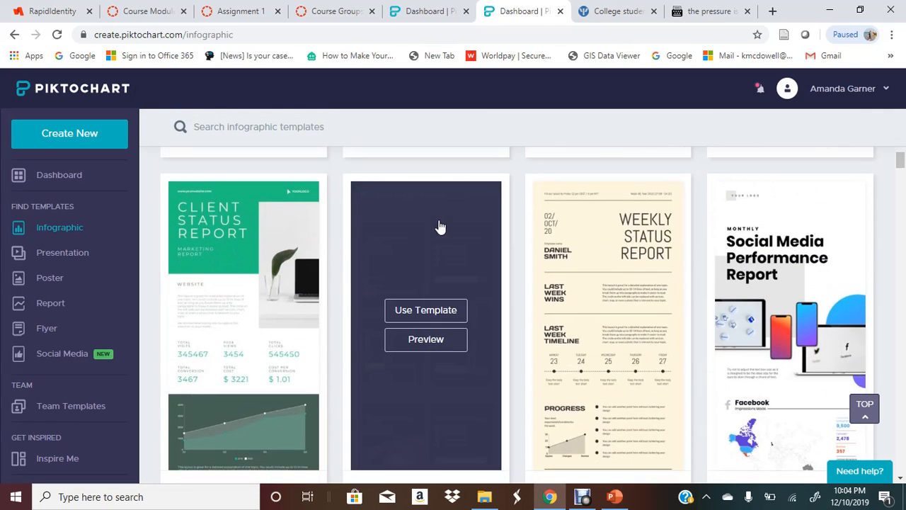
{"action": "scroll", "coordinate": [439, 226], "scroll_direction": "down", "scroll_amount": 4}
{"action": "scroll", "coordinate": [439, 227], "scroll_direction": "up", "scroll_amount": 3}
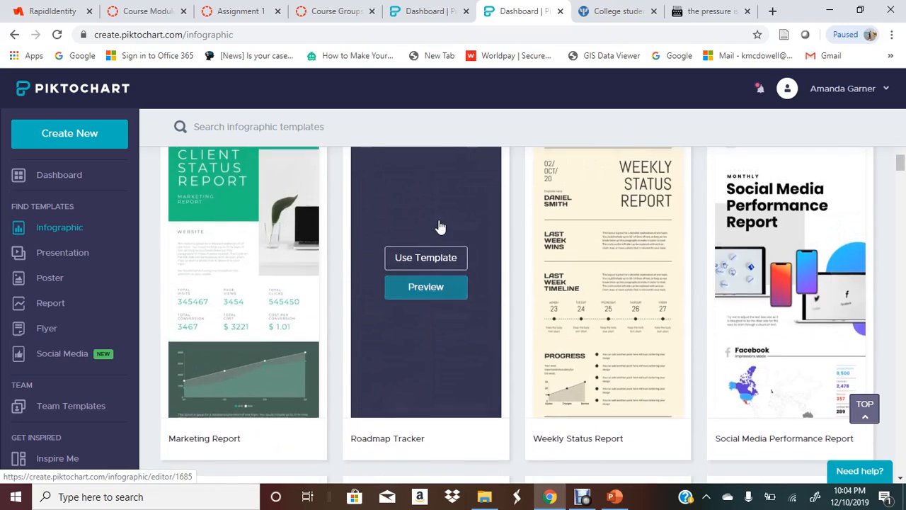
{"action": "scroll", "coordinate": [439, 227], "scroll_direction": "up", "scroll_amount": 10}
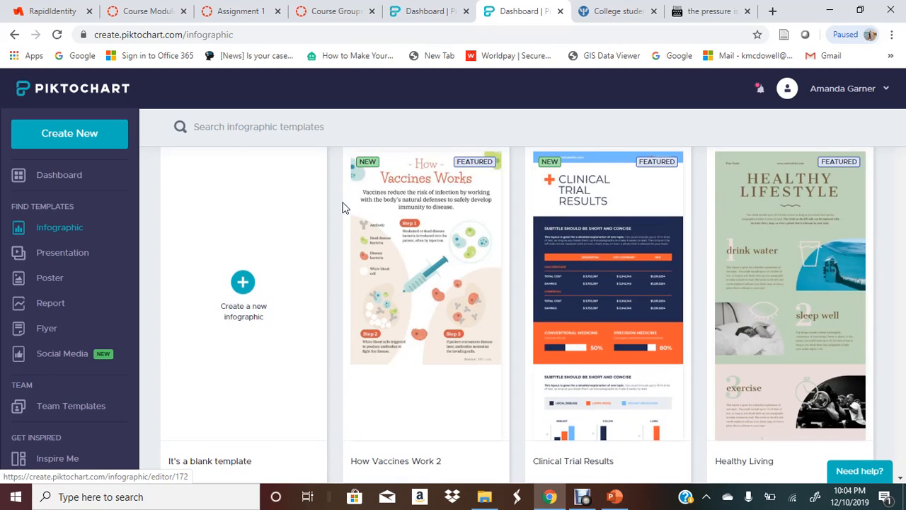
{"action": "mouse_move", "coordinate": [394, 269]}
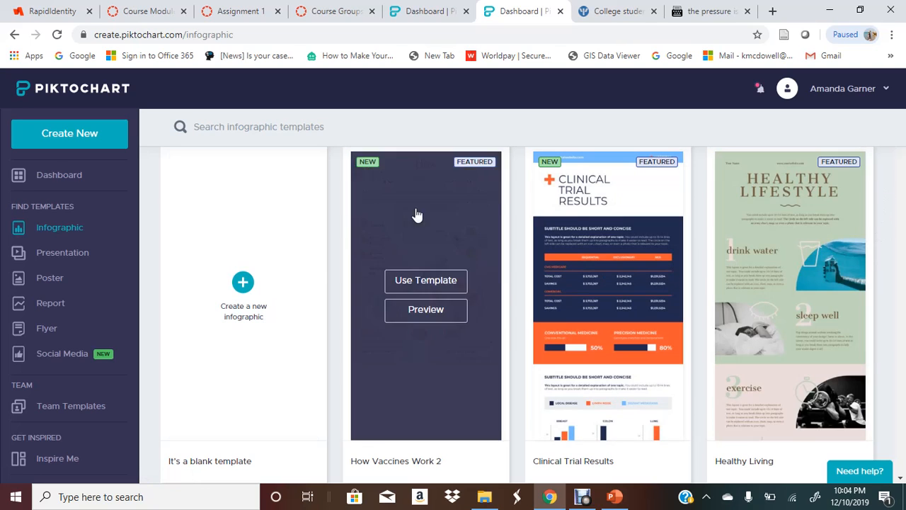
{"action": "left_click", "coordinate": [244, 283]}
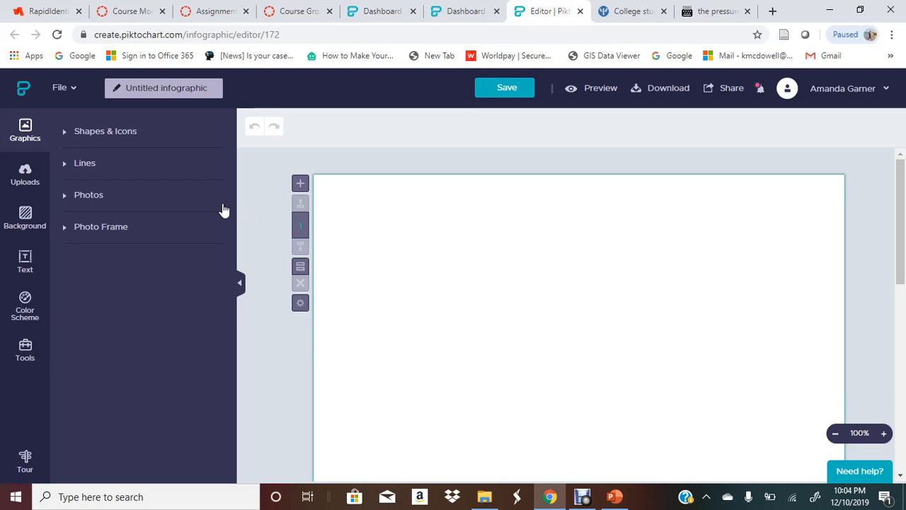
Step: Display the basic shapes in the Shapes & Icons graphics
{"action": "left_click", "coordinate": [30, 269]}
{"action": "left_click", "coordinate": [35, 126]}
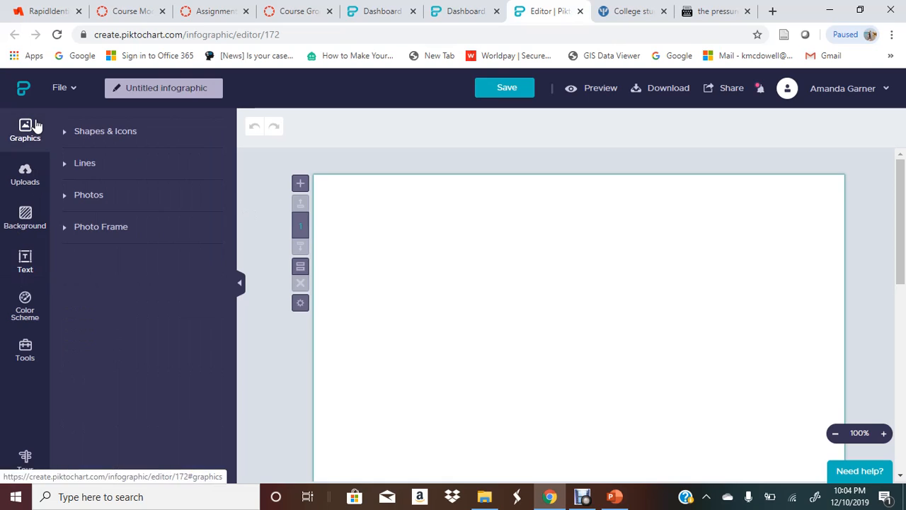
{"action": "left_click", "coordinate": [100, 133]}
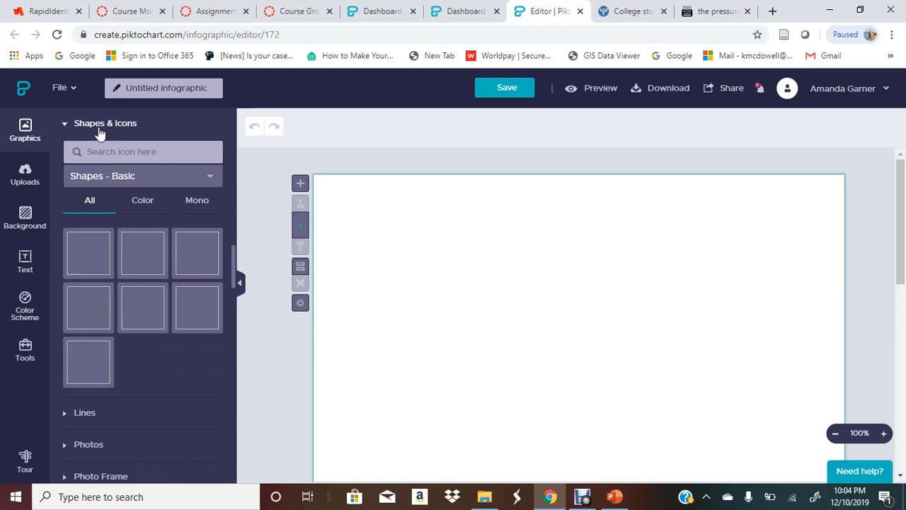
Step: Add the white circular "Untitled" text frame to the blank page
{"action": "left_click", "coordinate": [28, 269]}
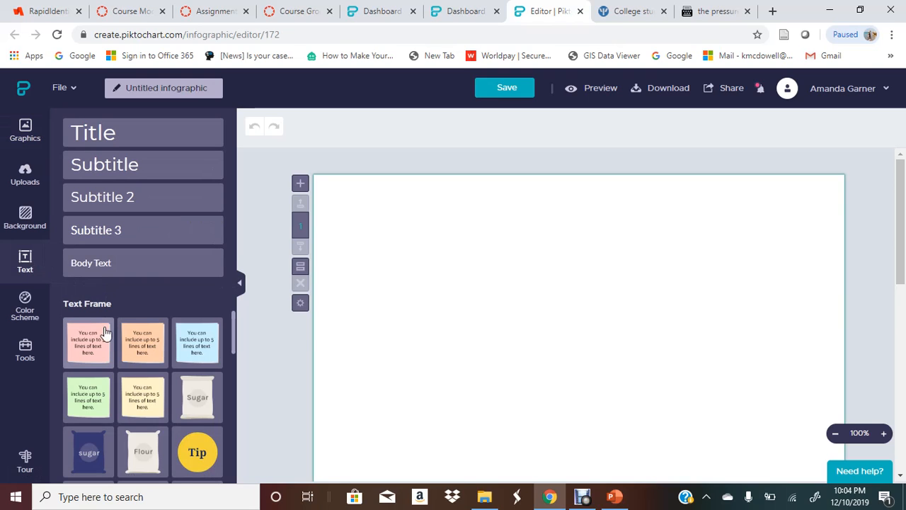
{"action": "scroll", "coordinate": [91, 325], "scroll_direction": "down", "scroll_amount": 2}
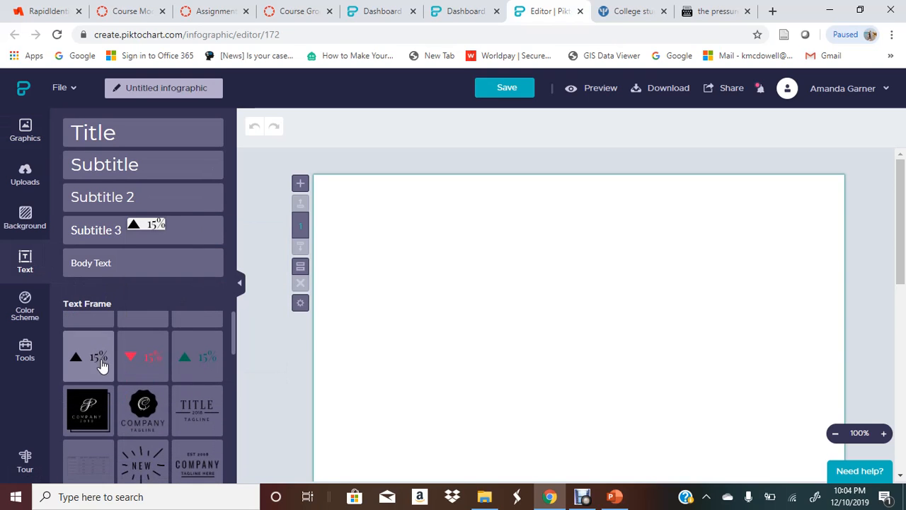
{"action": "scroll", "coordinate": [101, 368], "scroll_direction": "down", "scroll_amount": 1}
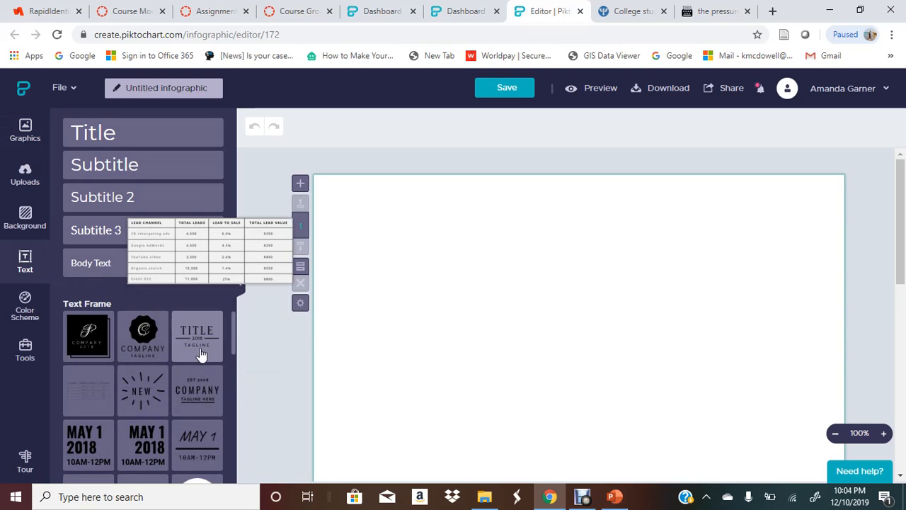
{"action": "mouse_move", "coordinate": [201, 354]}
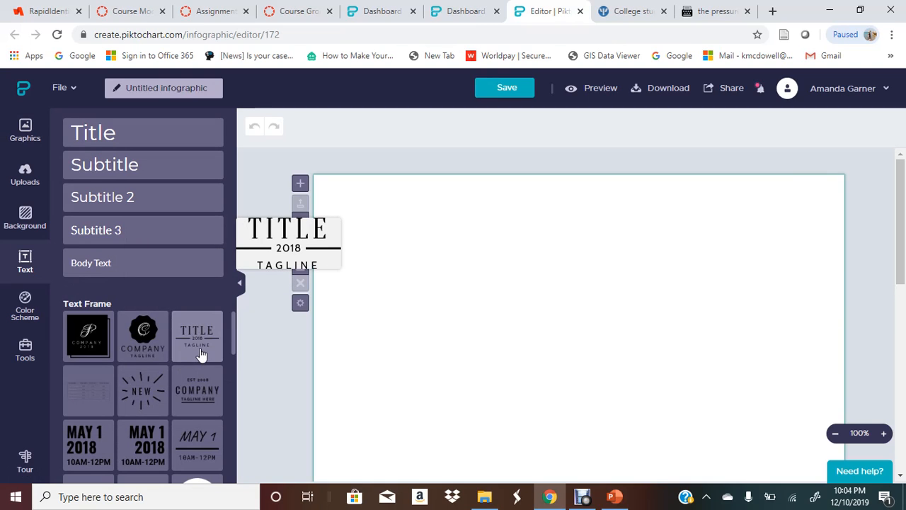
{"action": "scroll", "coordinate": [201, 354], "scroll_direction": "down", "scroll_amount": 1}
{"action": "left_click", "coordinate": [196, 390]}
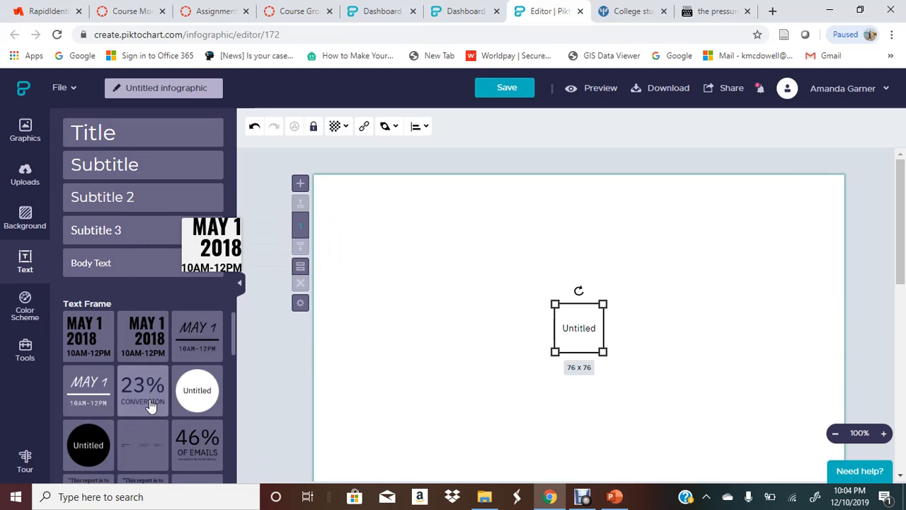
Step: Add the "Headline Here" text frame with sub-headline and short story, and place it in the page's upper-left corner
{"action": "scroll", "coordinate": [150, 405], "scroll_direction": "down", "scroll_amount": 2}
{"action": "scroll", "coordinate": [148, 393], "scroll_direction": "down", "scroll_amount": 1}
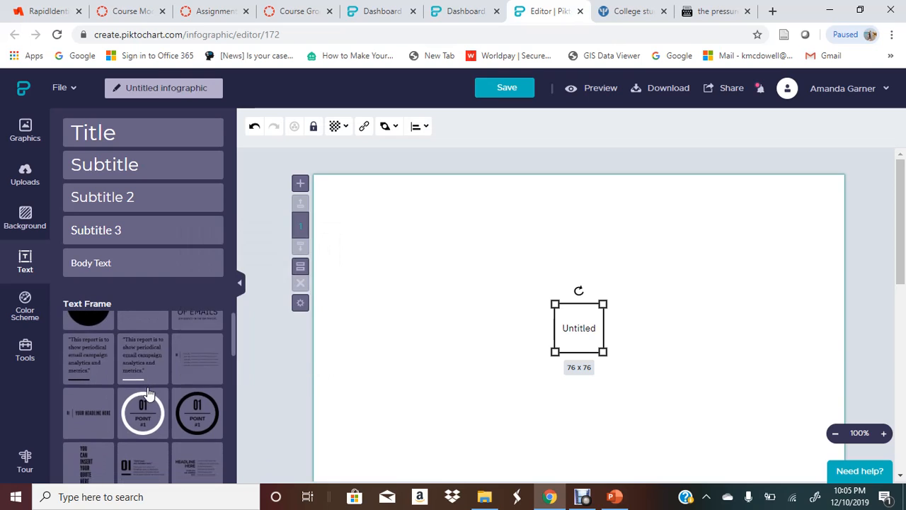
{"action": "scroll", "coordinate": [148, 393], "scroll_direction": "down", "scroll_amount": 2}
{"action": "mouse_move", "coordinate": [144, 358]}
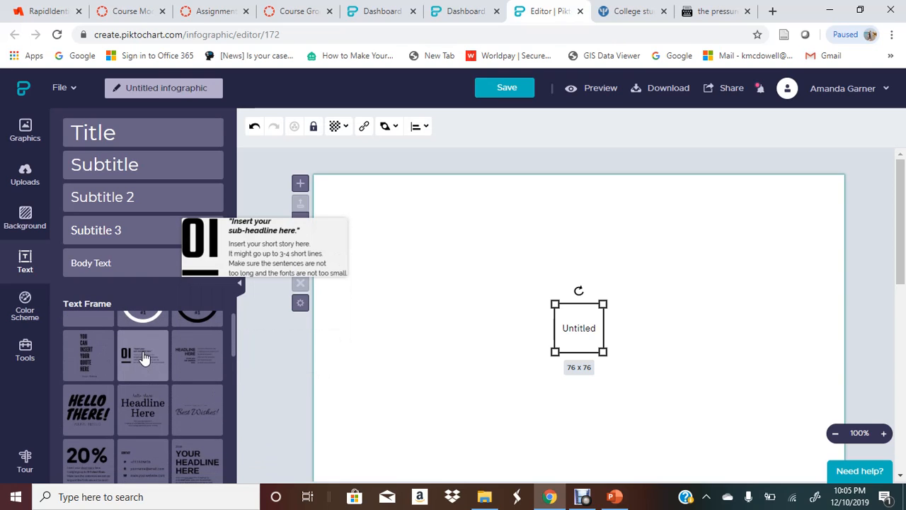
{"action": "left_click", "coordinate": [202, 359]}
{"action": "left_click_drag", "start_coordinate": [495, 319], "coordinate": [403, 229]}
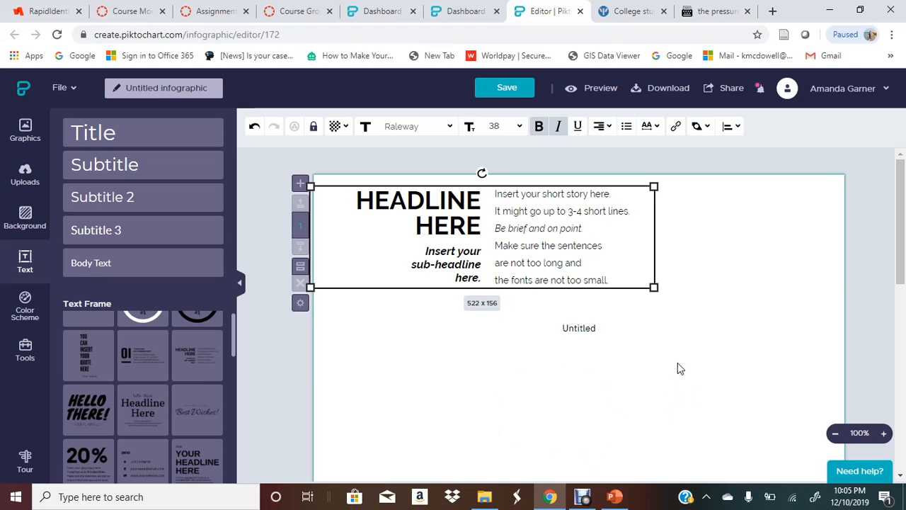
Step: Add two "20%" short-story text frames and stack them along the right side of the page, below the headline
{"action": "scroll", "coordinate": [663, 327], "scroll_direction": "down", "scroll_amount": 1}
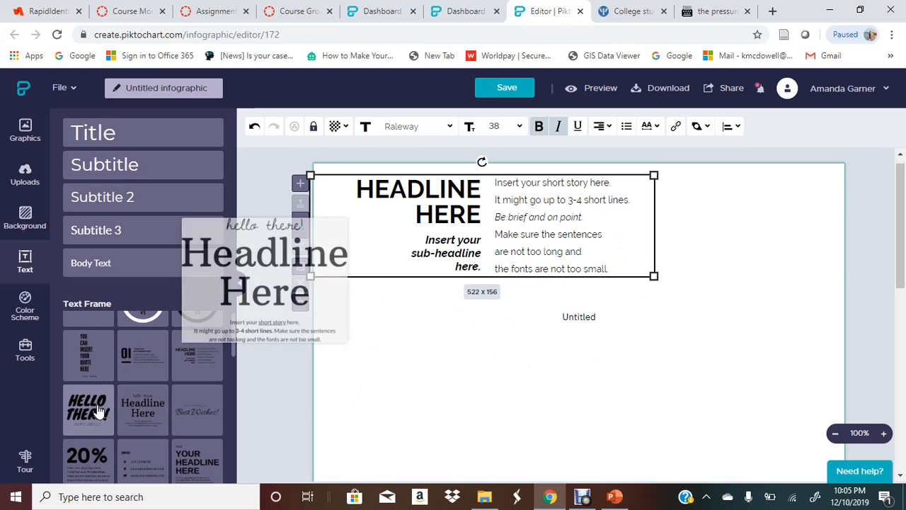
{"action": "scroll", "coordinate": [95, 396], "scroll_direction": "down", "scroll_amount": 1}
{"action": "scroll", "coordinate": [99, 401], "scroll_direction": "down", "scroll_amount": 1}
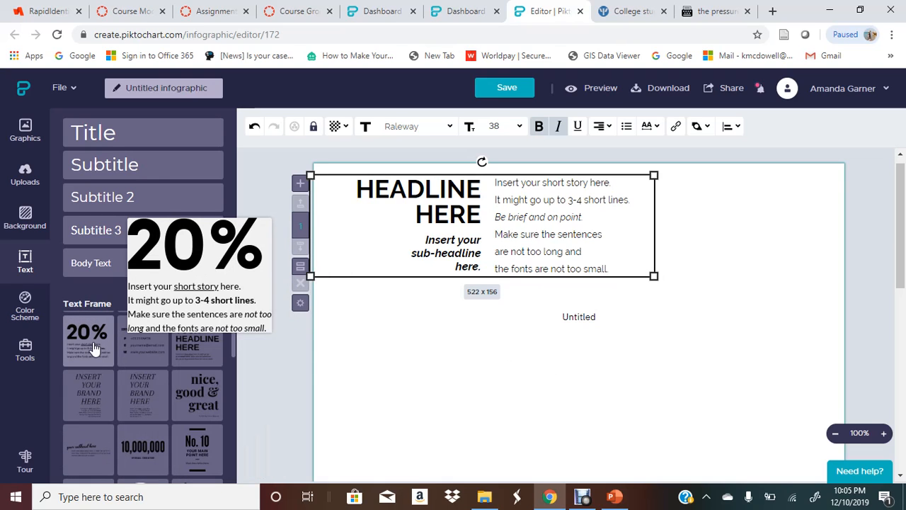
{"action": "left_click_drag", "start_coordinate": [94, 347], "coordinate": [712, 376]}
{"action": "scroll", "coordinate": [369, 416], "scroll_direction": "down", "scroll_amount": 1}
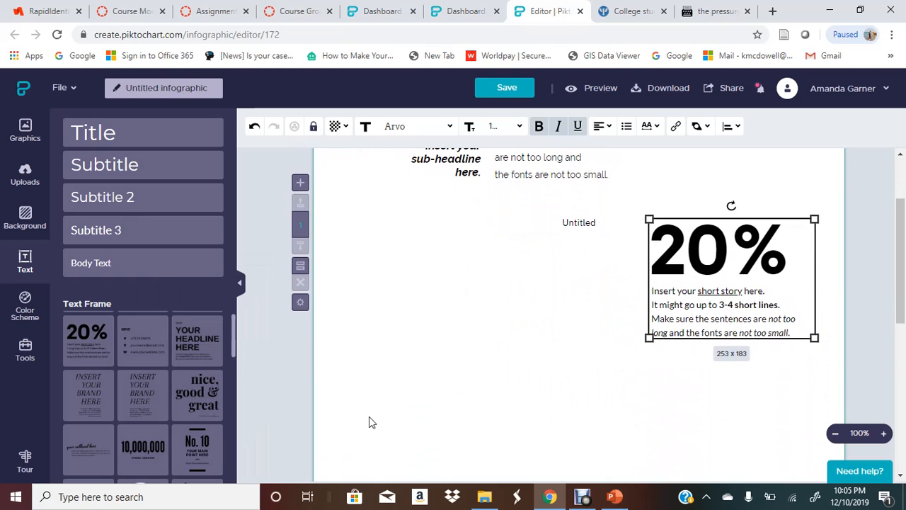
{"action": "left_click", "coordinate": [101, 344]}
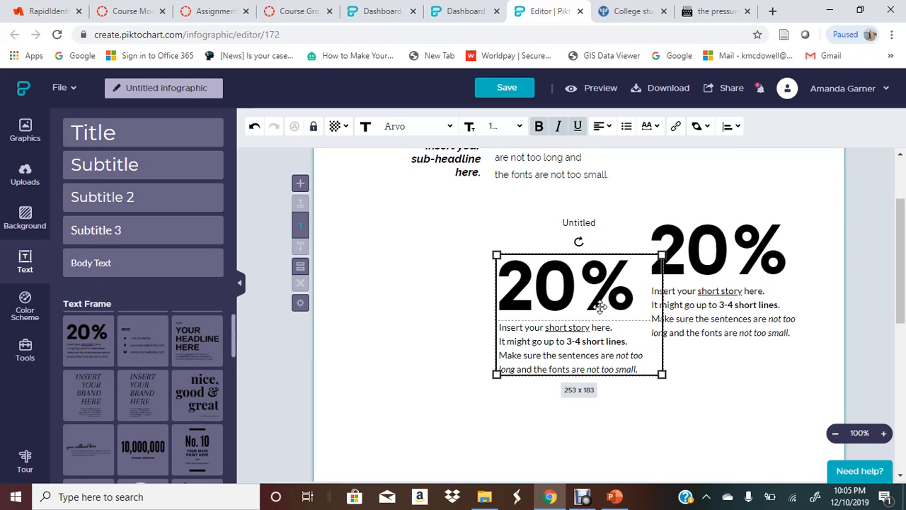
{"action": "left_click_drag", "start_coordinate": [599, 305], "coordinate": [753, 411]}
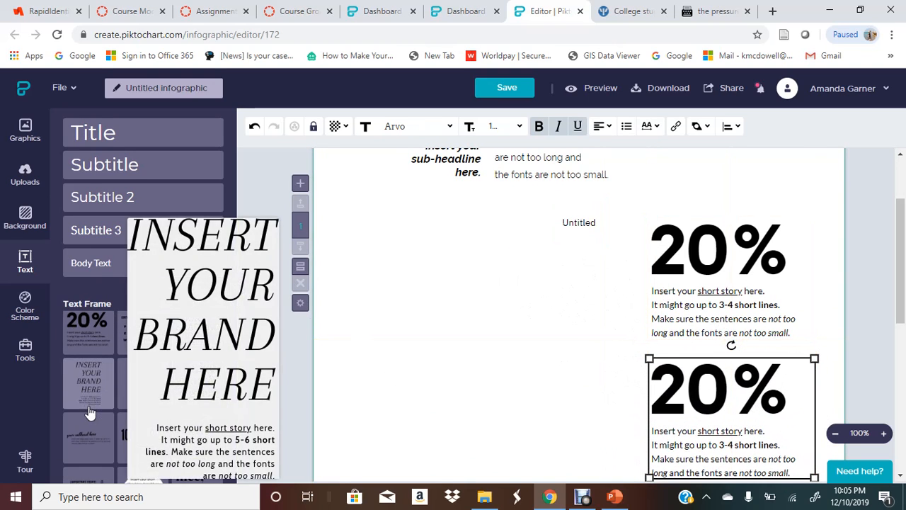
Step: Add the "nice, good & great" text frame and place it on the left side of the page, clear of the 20% frames
{"action": "scroll", "coordinate": [89, 411], "scroll_direction": "down", "scroll_amount": 1}
{"action": "mouse_move", "coordinate": [207, 388]}
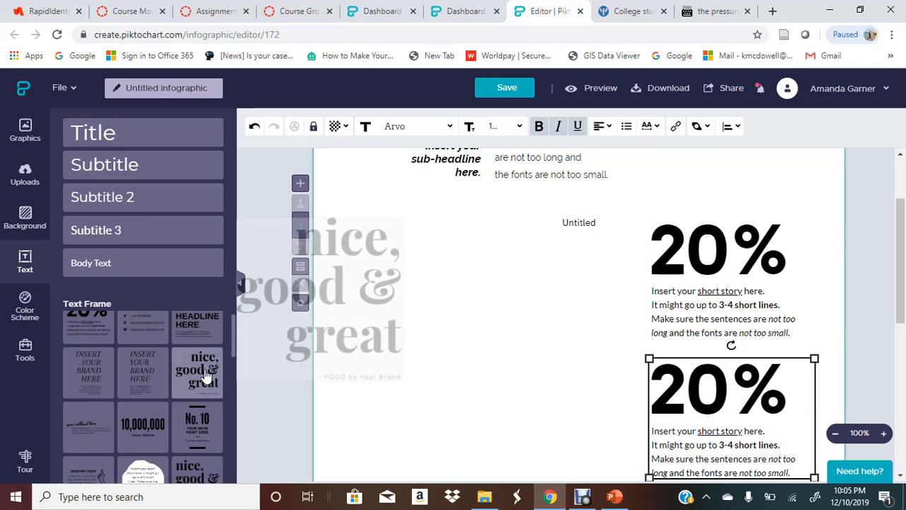
{"action": "left_click", "coordinate": [201, 374]}
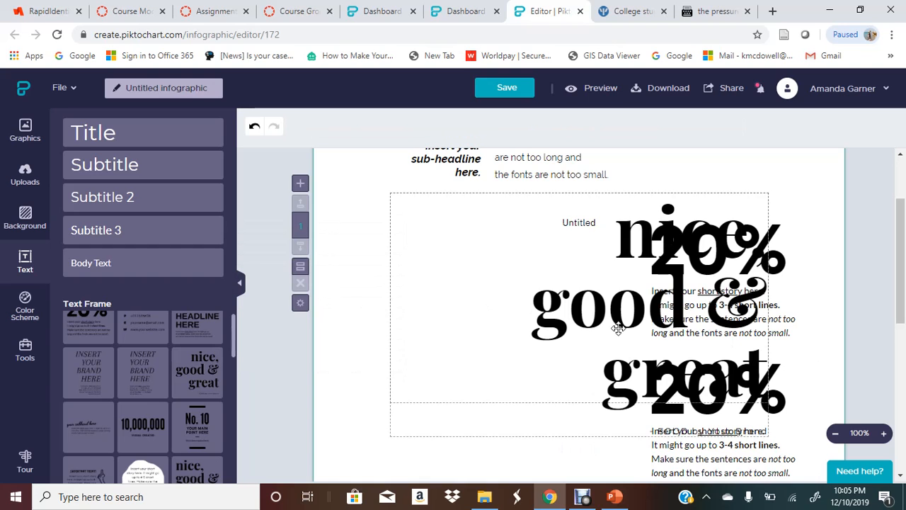
{"action": "left_click_drag", "start_coordinate": [619, 328], "coordinate": [409, 460]}
{"action": "right_click", "coordinate": [409, 460]}
{"action": "scroll", "coordinate": [409, 458], "scroll_direction": "down", "scroll_amount": 3}
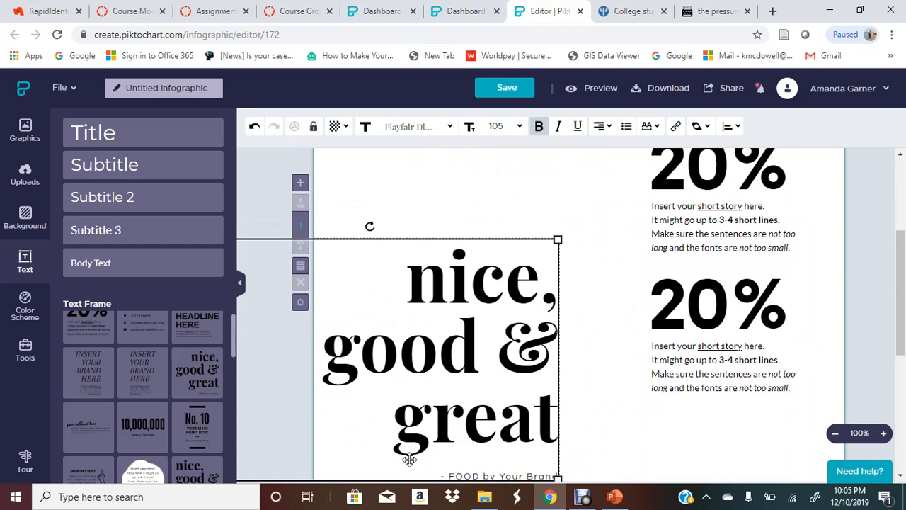
Step: Move the "nice, good & great" text frame further down the left side of the page and check the layout
{"action": "left_click_drag", "start_coordinate": [511, 265], "coordinate": [507, 391]}
{"action": "right_click", "coordinate": [507, 391]}
{"action": "scroll", "coordinate": [507, 391], "scroll_direction": "up", "scroll_amount": 4}
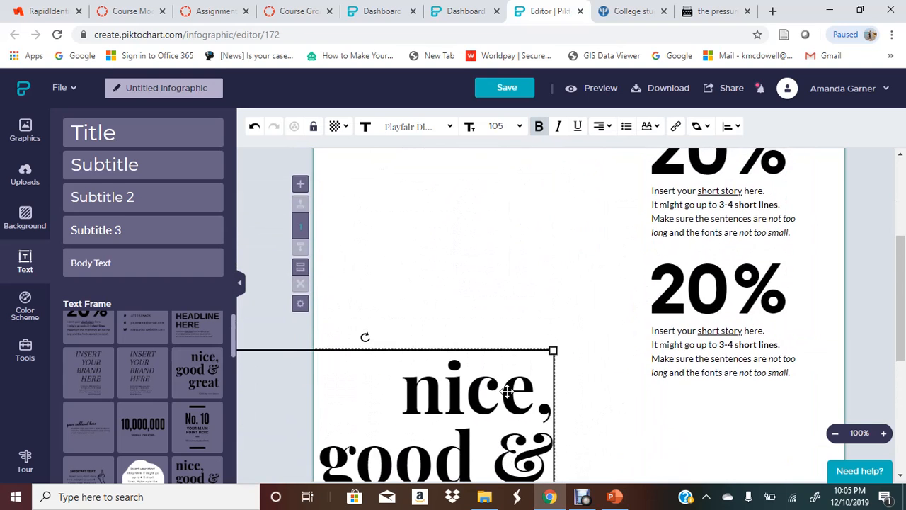
{"action": "scroll", "coordinate": [507, 391], "scroll_direction": "down", "scroll_amount": 2}
{"action": "scroll", "coordinate": [507, 391], "scroll_direction": "down", "scroll_amount": 2}
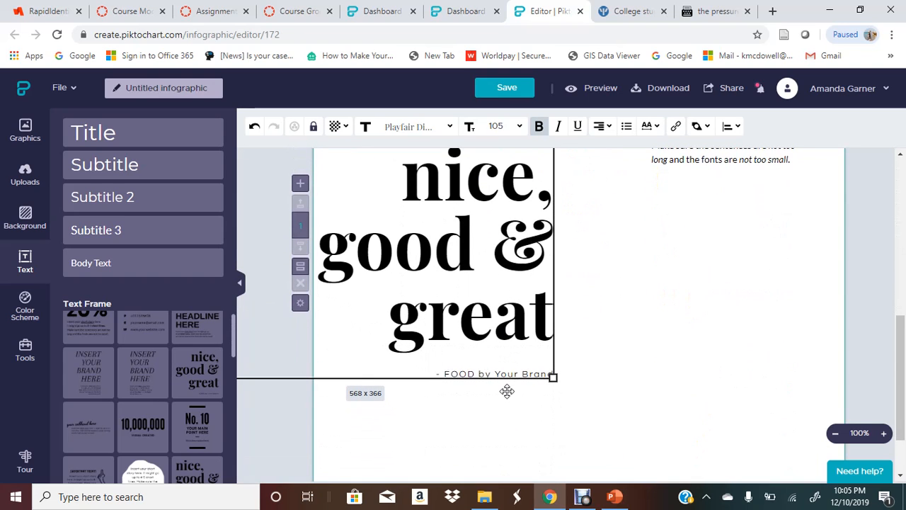
{"action": "scroll", "coordinate": [712, 307], "scroll_direction": "down", "scroll_amount": 1}
{"action": "scroll", "coordinate": [712, 307], "scroll_direction": "up", "scroll_amount": 5}
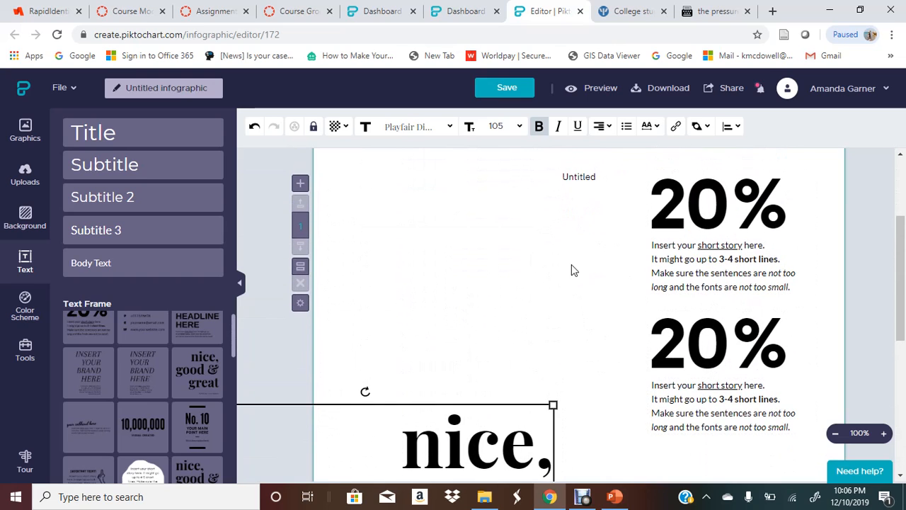
Step: Add a blank second block below the first one and look over the page layout
{"action": "scroll", "coordinate": [571, 269], "scroll_direction": "down", "scroll_amount": 5}
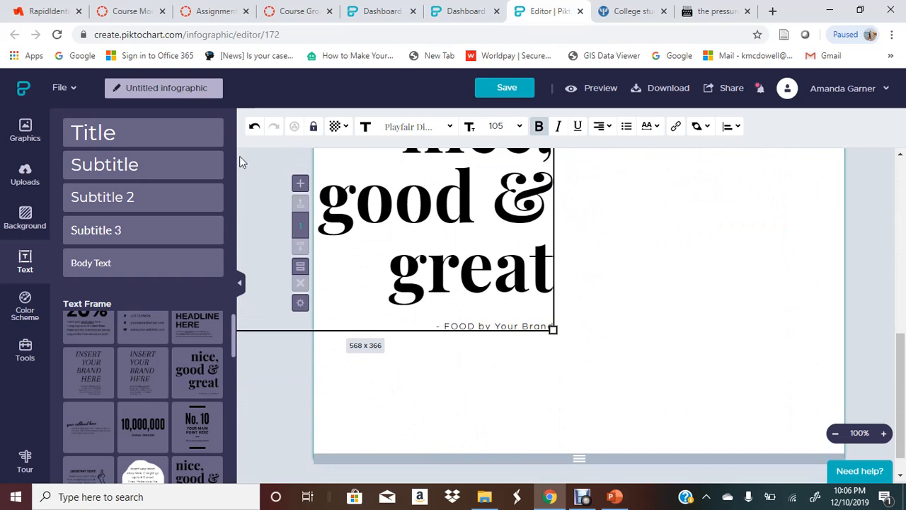
{"action": "right_click", "coordinate": [302, 190]}
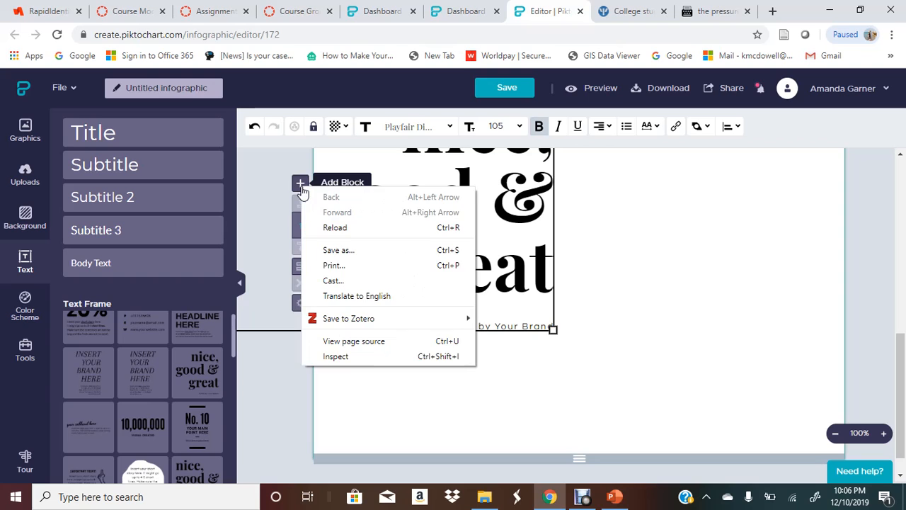
{"action": "scroll", "coordinate": [300, 191], "scroll_direction": "down", "scroll_amount": 3}
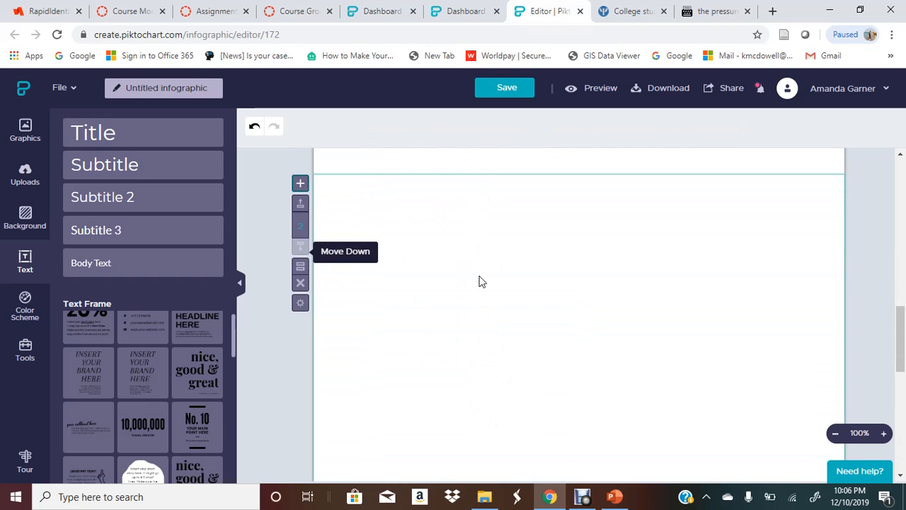
{"action": "scroll", "coordinate": [479, 284], "scroll_direction": "up", "scroll_amount": 1}
{"action": "scroll", "coordinate": [479, 286], "scroll_direction": "up", "scroll_amount": 6}
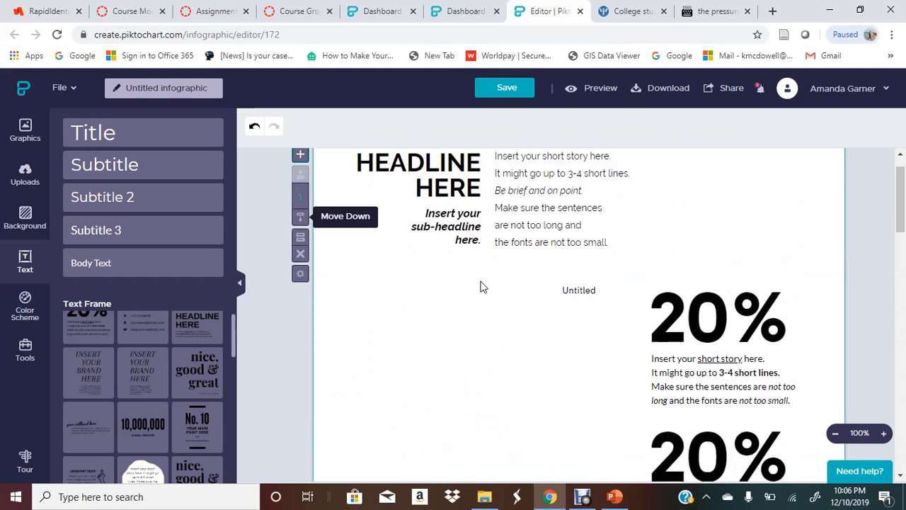
{"action": "scroll", "coordinate": [480, 286], "scroll_direction": "down", "scroll_amount": 3}
{"action": "scroll", "coordinate": [481, 286], "scroll_direction": "up", "scroll_amount": 3}
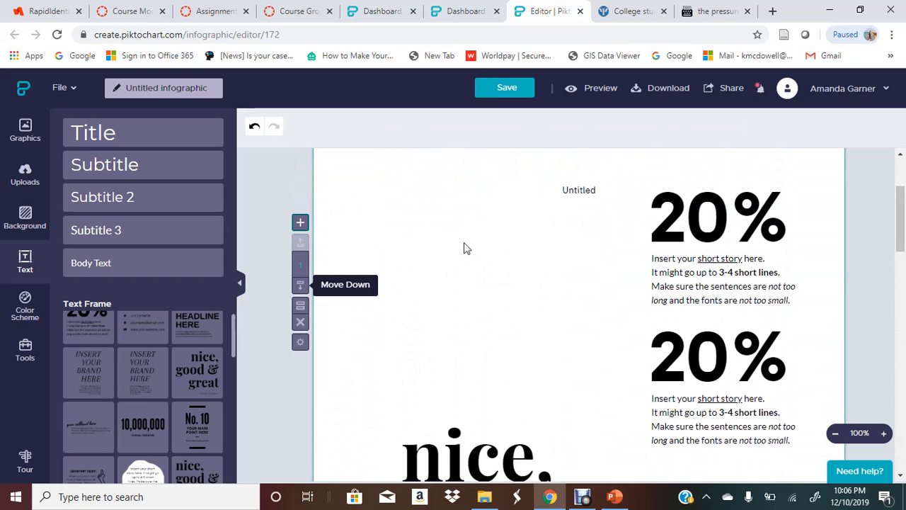
Step: Search the Unsplash photos for "Study" and add the picture of the woman holding a book over her face
{"action": "left_click", "coordinate": [33, 140]}
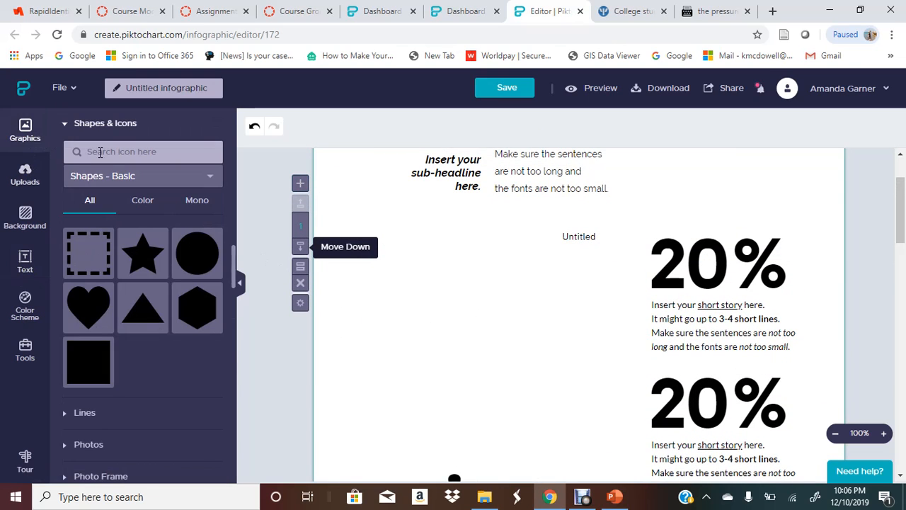
{"action": "scroll", "coordinate": [78, 332], "scroll_direction": "down", "scroll_amount": 1}
{"action": "left_click", "coordinate": [87, 437]}
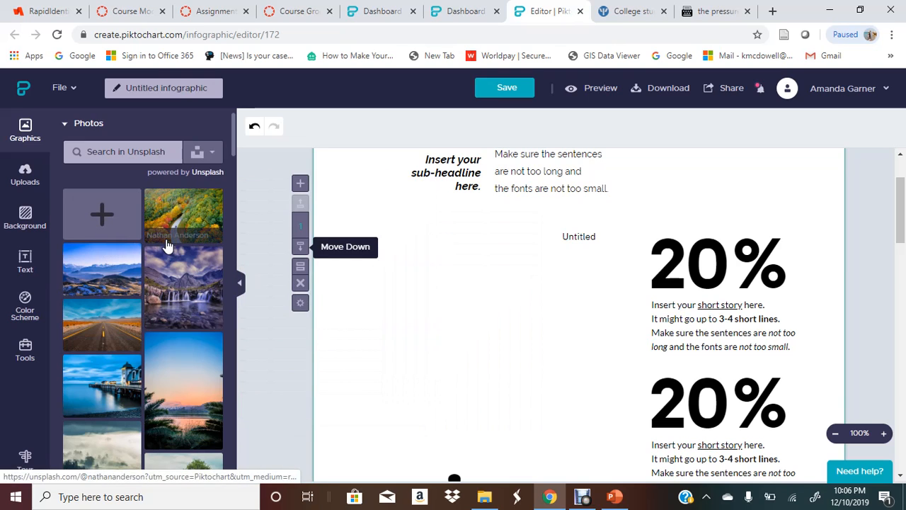
{"action": "mouse_move", "coordinate": [167, 219]}
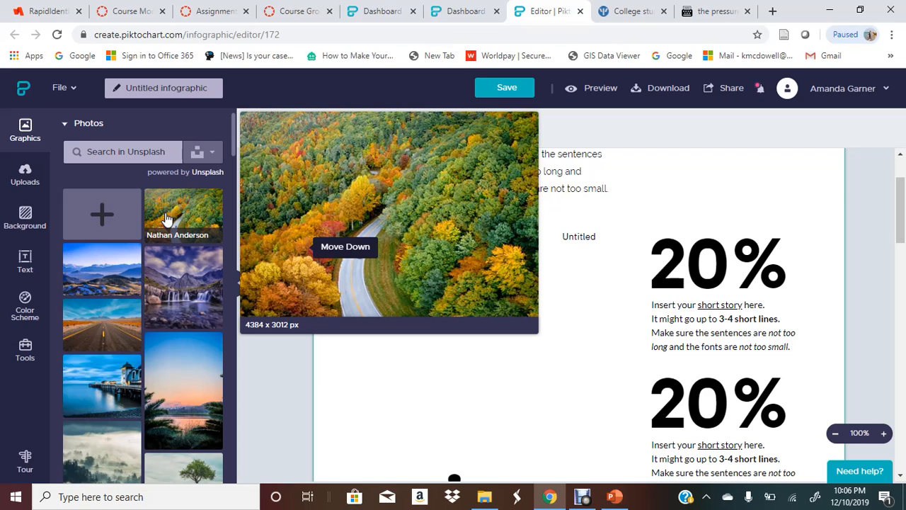
{"action": "left_click", "coordinate": [161, 151]}
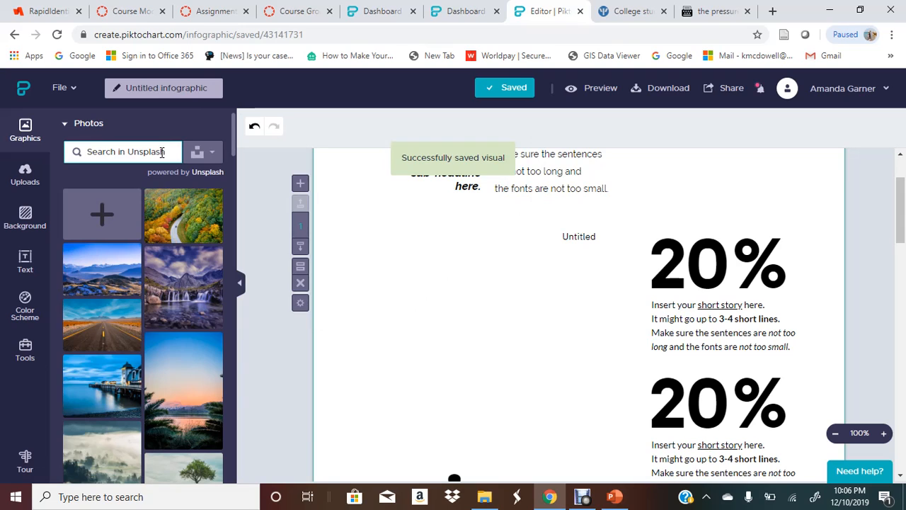
{"action": "left_click", "coordinate": [161, 152]}
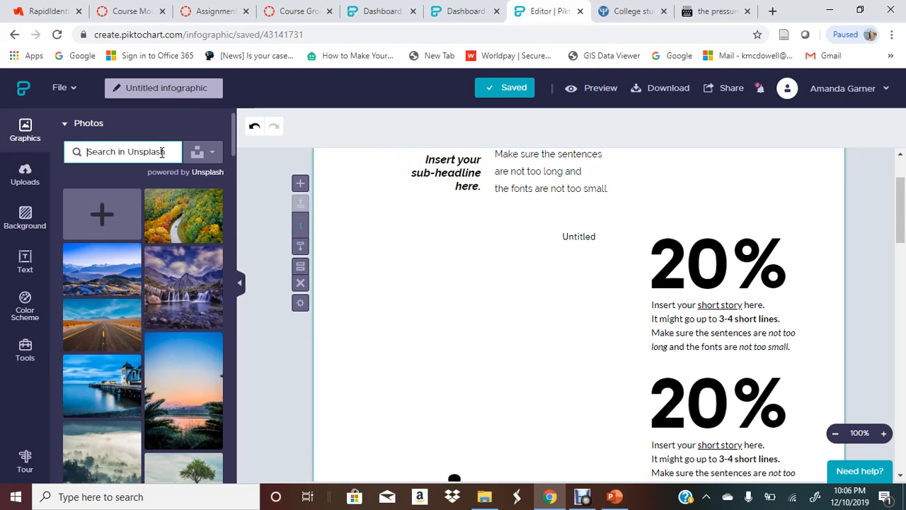
{"action": "type", "text": "St"}
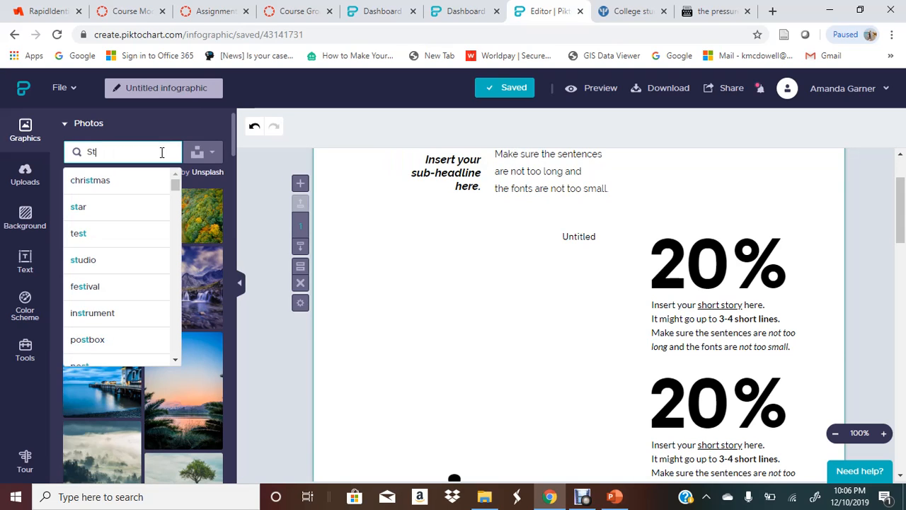
{"action": "type", "text": "udy"}
{"action": "key", "text": "Return"}
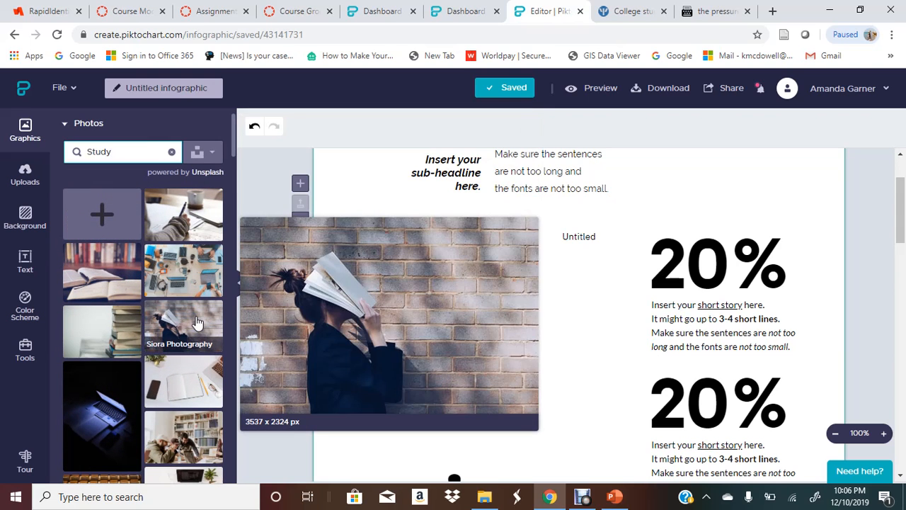
{"action": "left_click", "coordinate": [197, 323]}
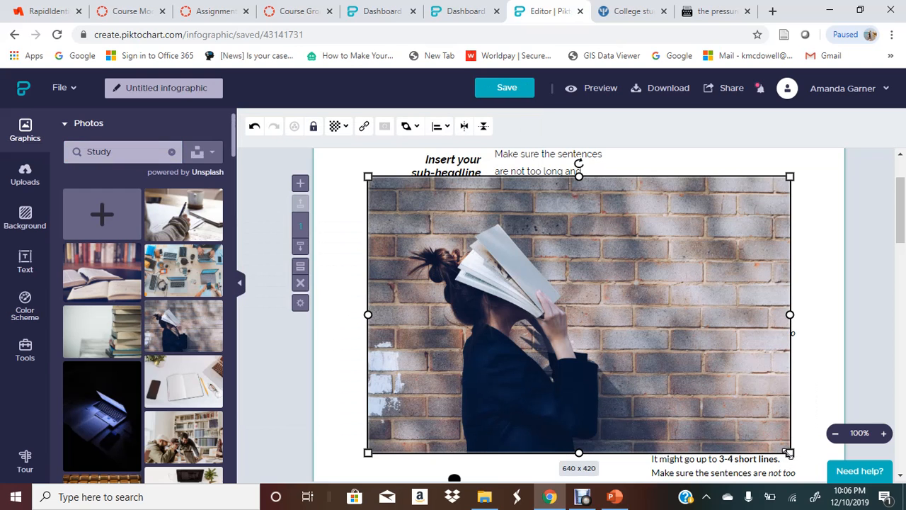
Step: Resize the woman-with-book photo to about 349 x 364 and place it below the headline, beside the 20% frames
{"action": "left_click_drag", "start_coordinate": [789, 453], "coordinate": [618, 457]}
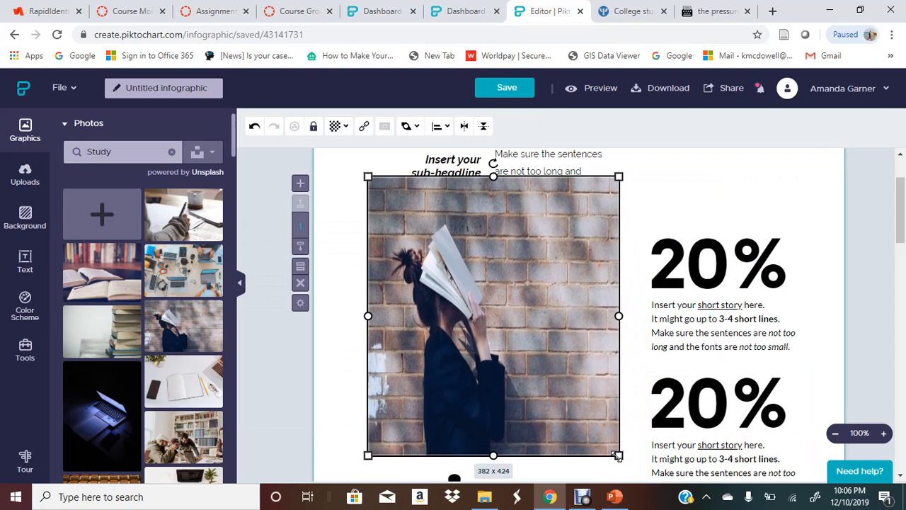
{"action": "right_click", "coordinate": [617, 456]}
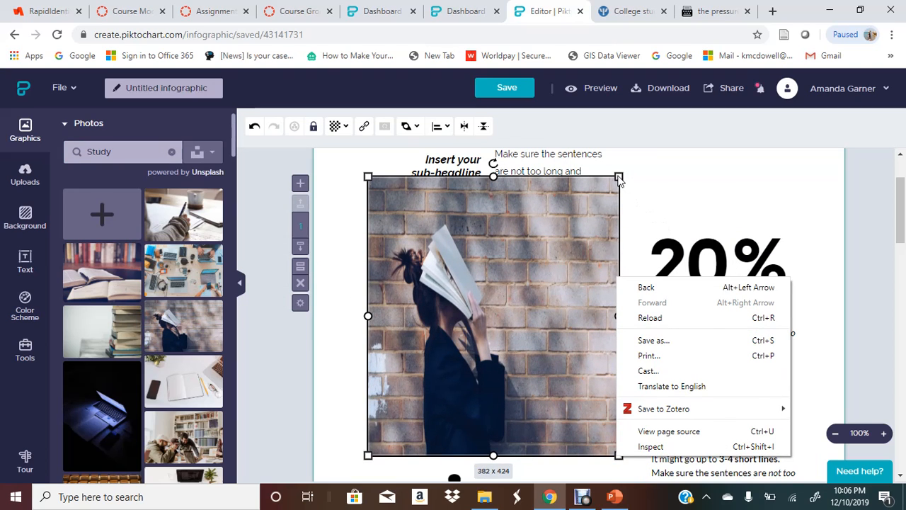
{"action": "left_click", "coordinate": [674, 183]}
{"action": "left_click", "coordinate": [571, 225]}
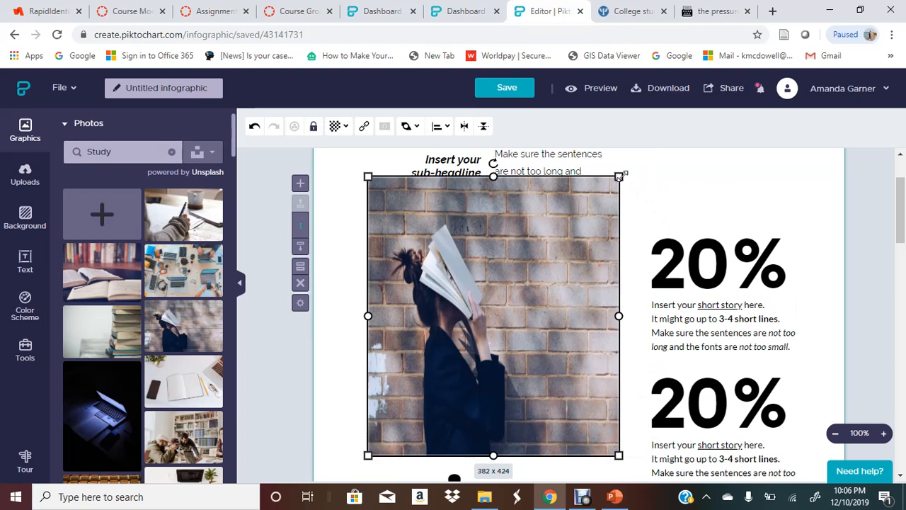
{"action": "left_click_drag", "start_coordinate": [619, 176], "coordinate": [597, 216]}
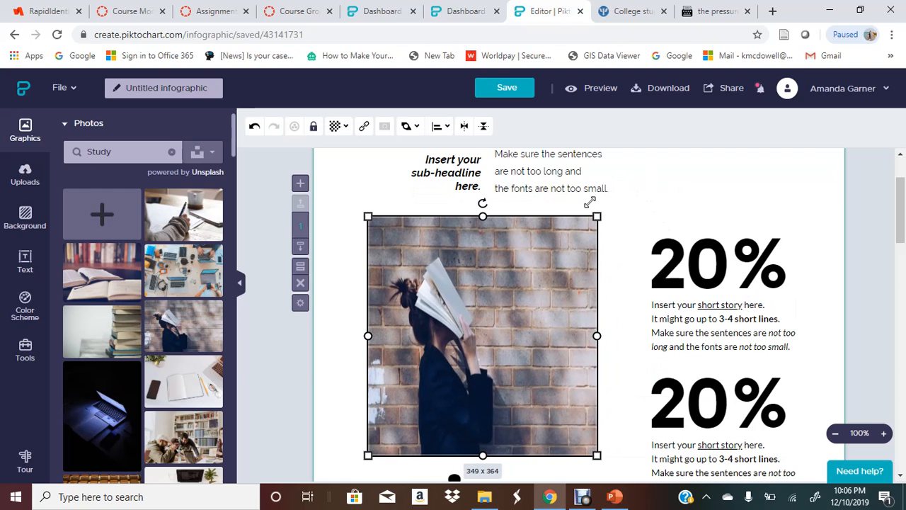
{"action": "left_click_drag", "start_coordinate": [439, 240], "coordinate": [407, 294]}
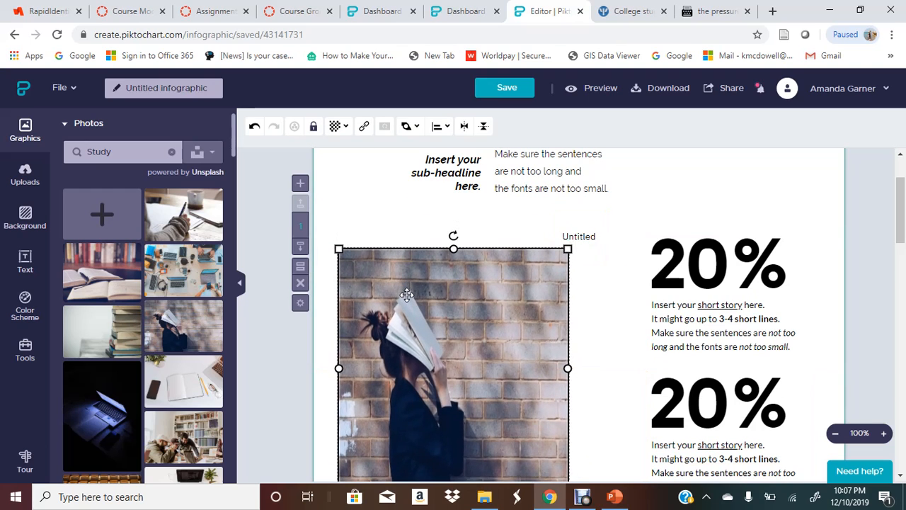
Step: Delete the stray "Untitled" element between the headline frame and the photo
{"action": "left_click_drag", "start_coordinate": [580, 226], "coordinate": [584, 209]}
{"action": "left_click", "coordinate": [712, 177]}
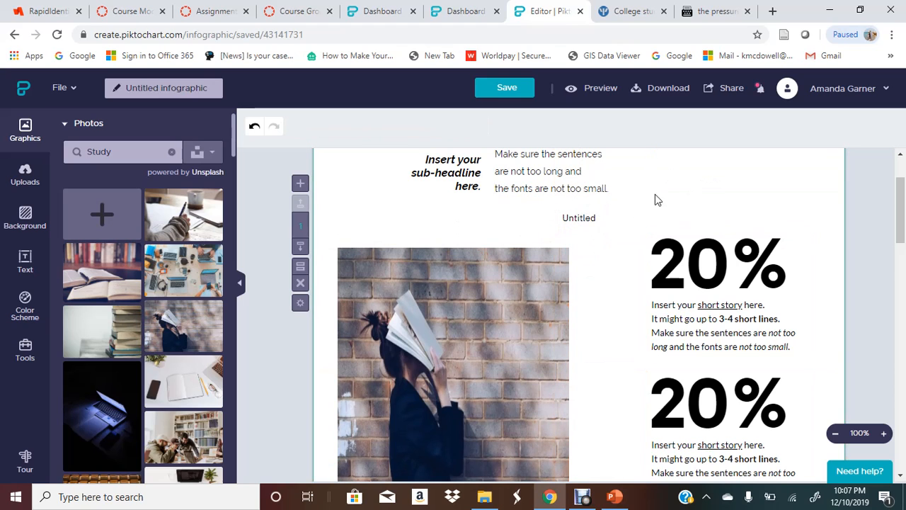
{"action": "left_click", "coordinate": [581, 210]}
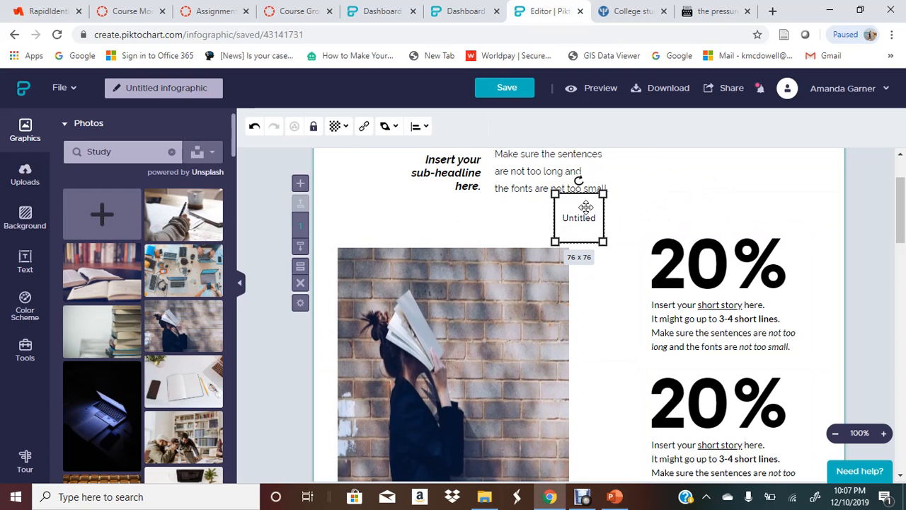
{"action": "key", "text": "Delete"}
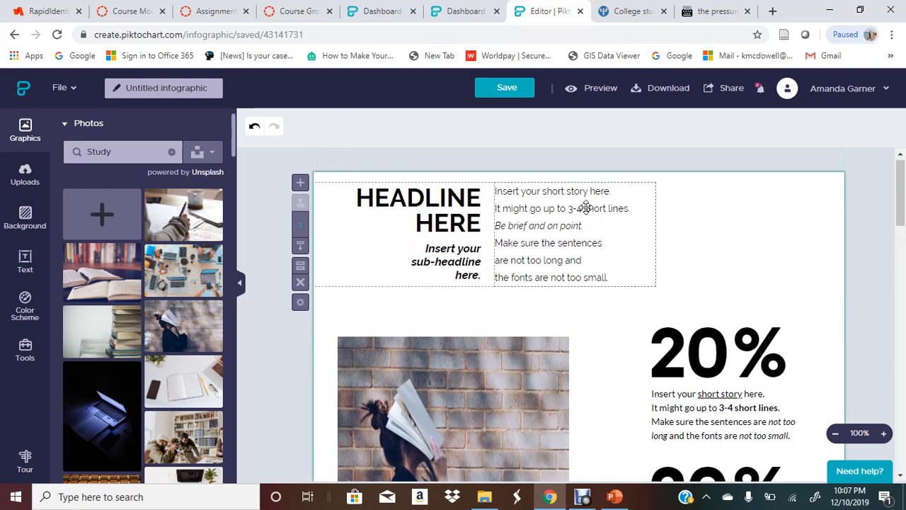
Step: Move the woman-with-book photo slightly up, clear of the "nice, good & great" text and below the headline frame
{"action": "scroll", "coordinate": [586, 207], "scroll_direction": "down", "scroll_amount": 2}
{"action": "scroll", "coordinate": [585, 207], "scroll_direction": "down", "scroll_amount": 3}
{"action": "scroll", "coordinate": [552, 261], "scroll_direction": "up", "scroll_amount": 1}
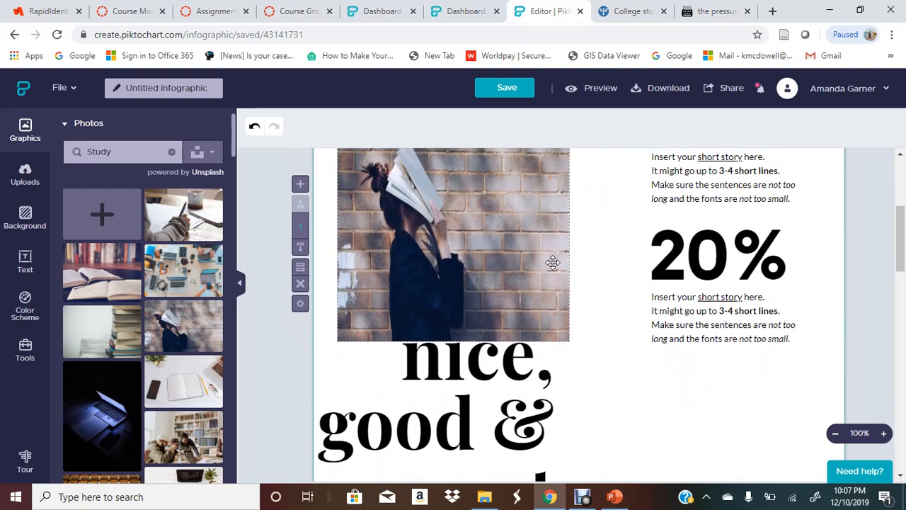
{"action": "left_click_drag", "start_coordinate": [552, 261], "coordinate": [555, 230]}
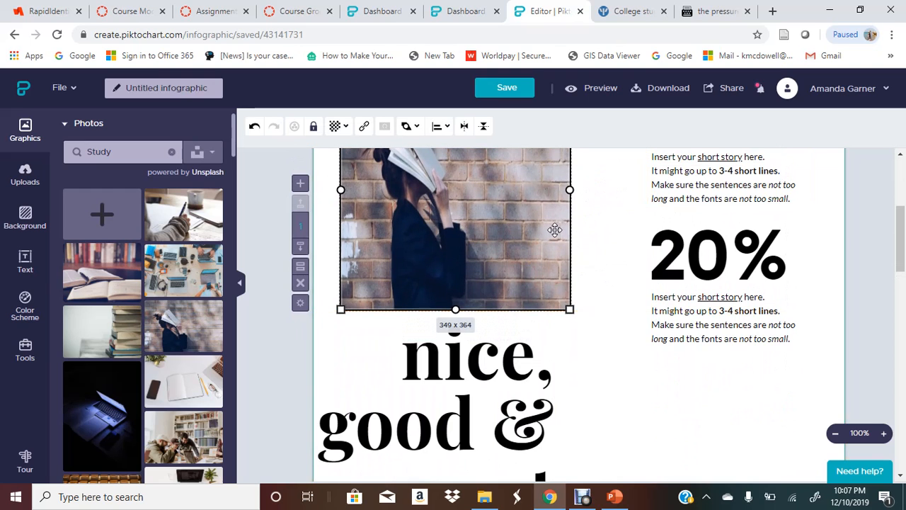
{"action": "scroll", "coordinate": [555, 230], "scroll_direction": "up", "scroll_amount": 2}
{"action": "scroll", "coordinate": [566, 230], "scroll_direction": "up", "scroll_amount": 1}
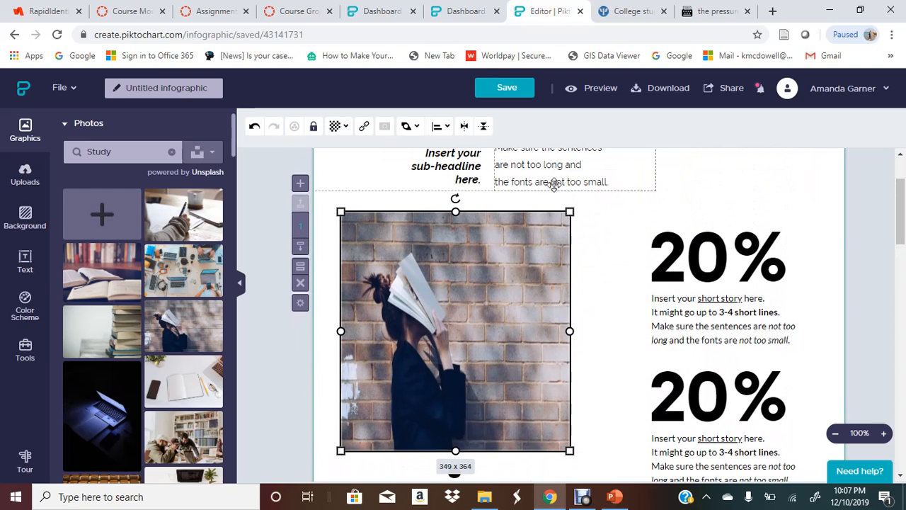
Step: Add the photo of stacked books, make it narrower and place it beside the "nice, good & great" text
{"action": "scroll", "coordinate": [616, 403], "scroll_direction": "down", "scroll_amount": 5}
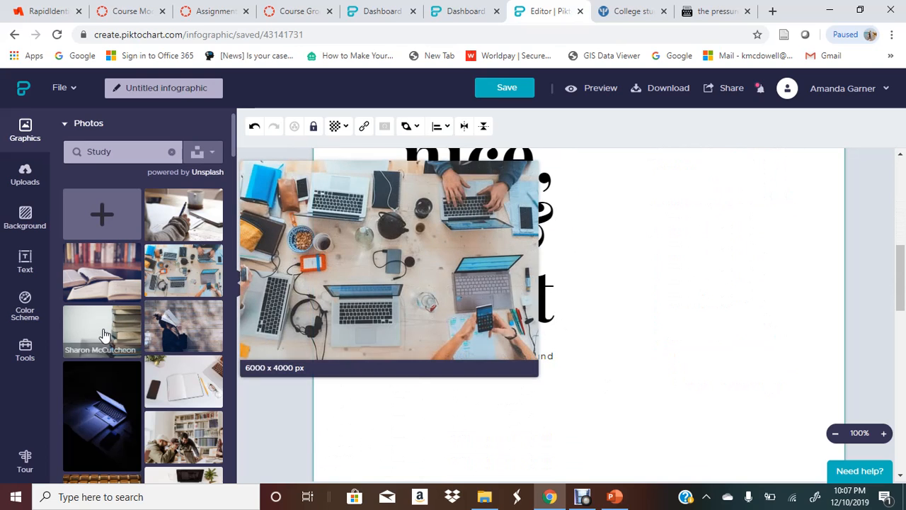
{"action": "left_click", "coordinate": [102, 330]}
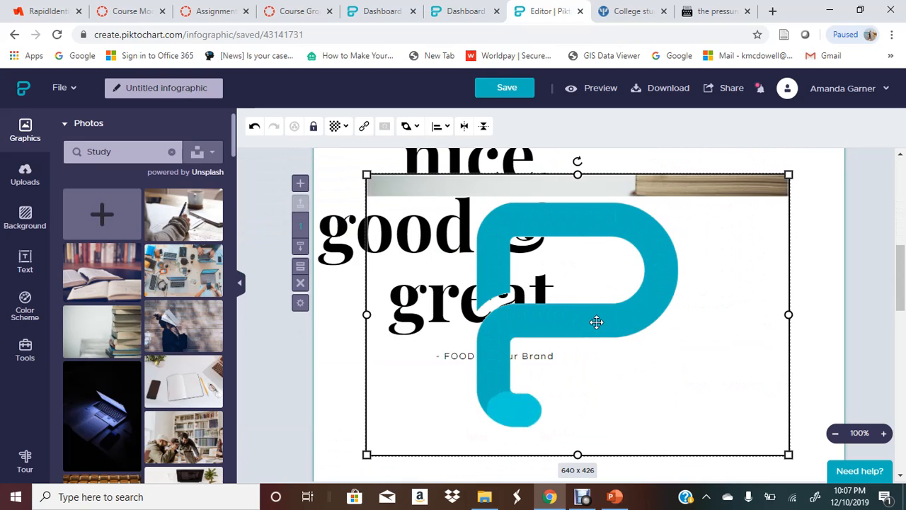
{"action": "left_click_drag", "start_coordinate": [783, 454], "coordinate": [644, 462]}
{"action": "right_click", "coordinate": [643, 463]}
{"action": "left_click_drag", "start_coordinate": [539, 380], "coordinate": [737, 330]}
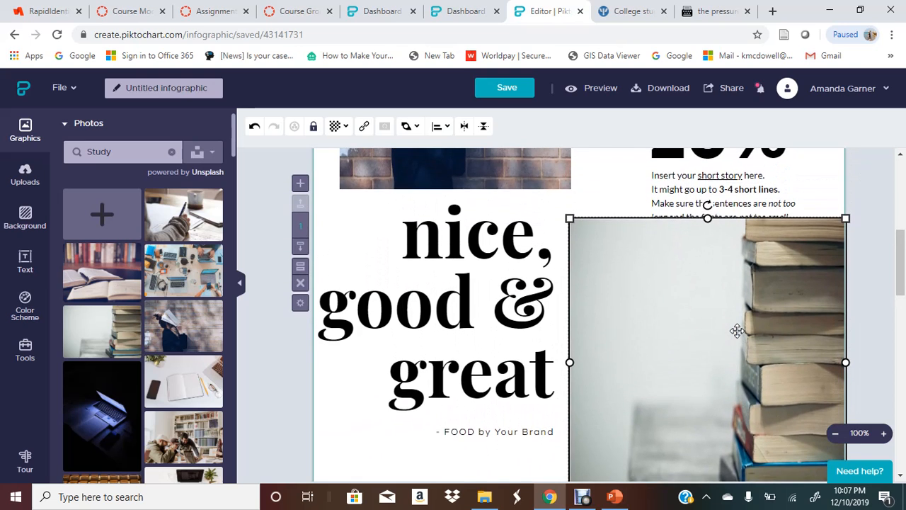
Step: Shrink the stacked-books photo and position it just below the second 20% frame without covering its text
{"action": "scroll", "coordinate": [737, 331], "scroll_direction": "up", "scroll_amount": 1}
{"action": "left_click_drag", "start_coordinate": [845, 240], "coordinate": [821, 288]}
{"action": "left_click_drag", "start_coordinate": [715, 327], "coordinate": [722, 301]}
{"action": "right_click", "coordinate": [730, 300]}
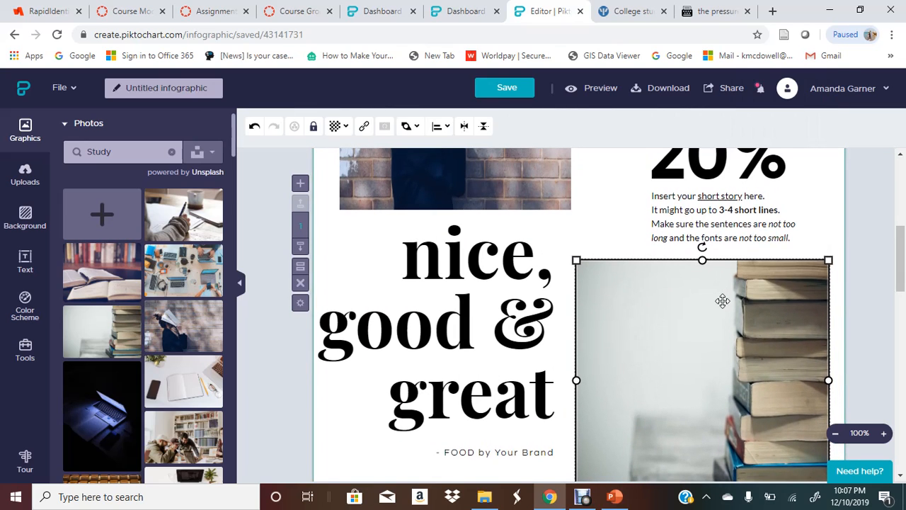
Step: Change the font of the "HEADLINE HERE" text to Alfa Slab One
{"action": "scroll", "coordinate": [674, 410], "scroll_direction": "up", "scroll_amount": 4}
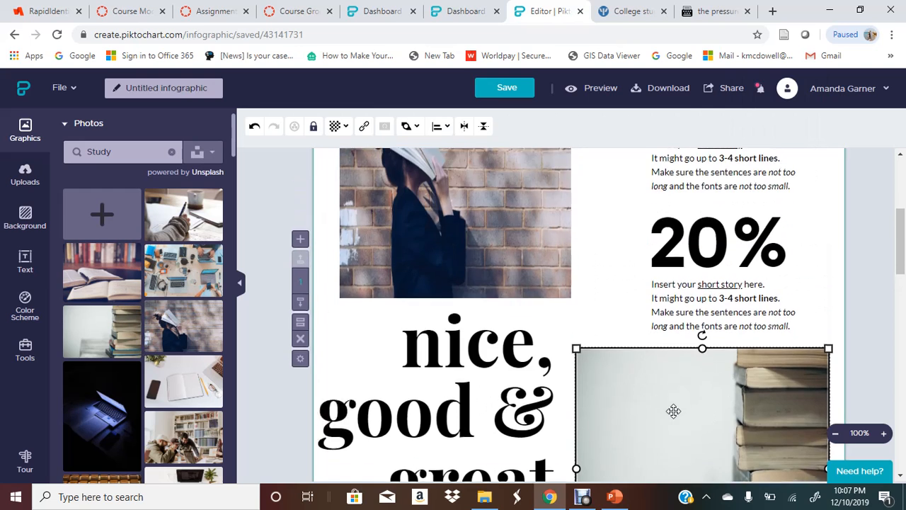
{"action": "scroll", "coordinate": [673, 410], "scroll_direction": "up", "scroll_amount": 1}
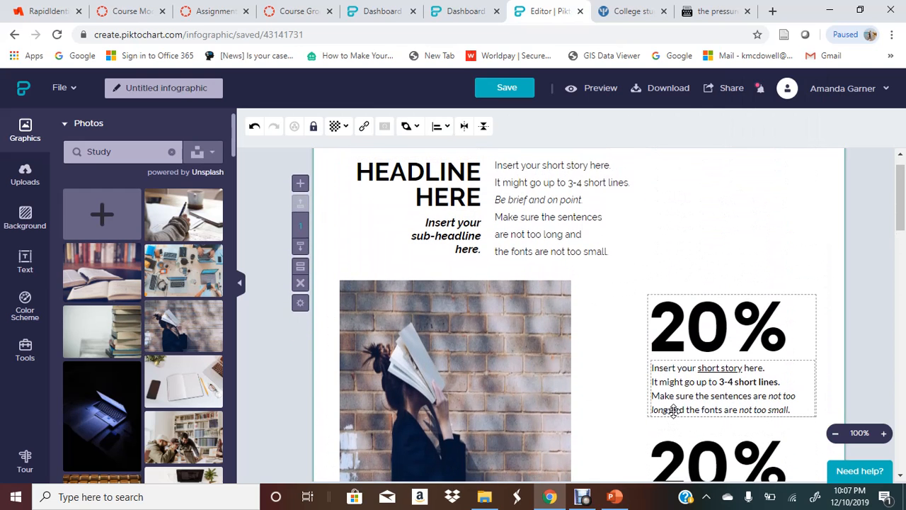
{"action": "left_click", "coordinate": [450, 174]}
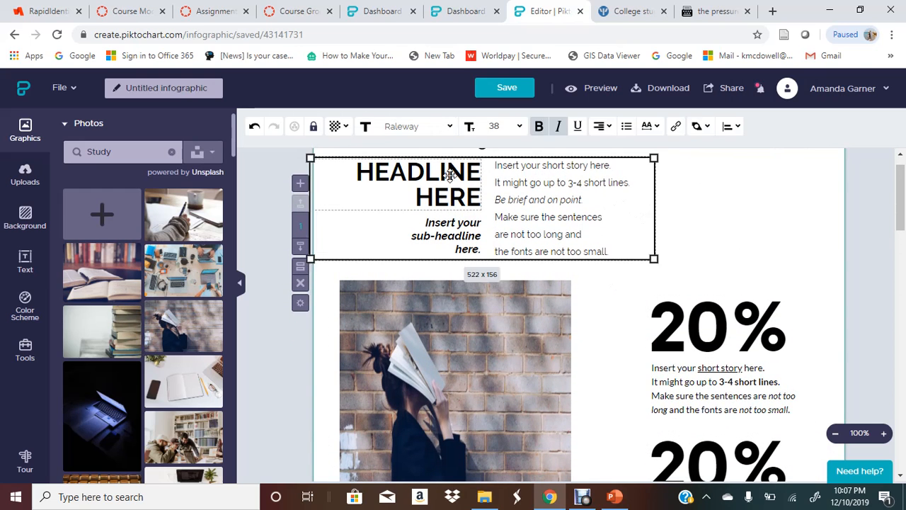
{"action": "left_click", "coordinate": [450, 174]}
{"action": "double_click", "coordinate": [451, 175]}
{"action": "left_click_drag", "start_coordinate": [450, 174], "coordinate": [466, 190]}
{"action": "right_click", "coordinate": [466, 190]}
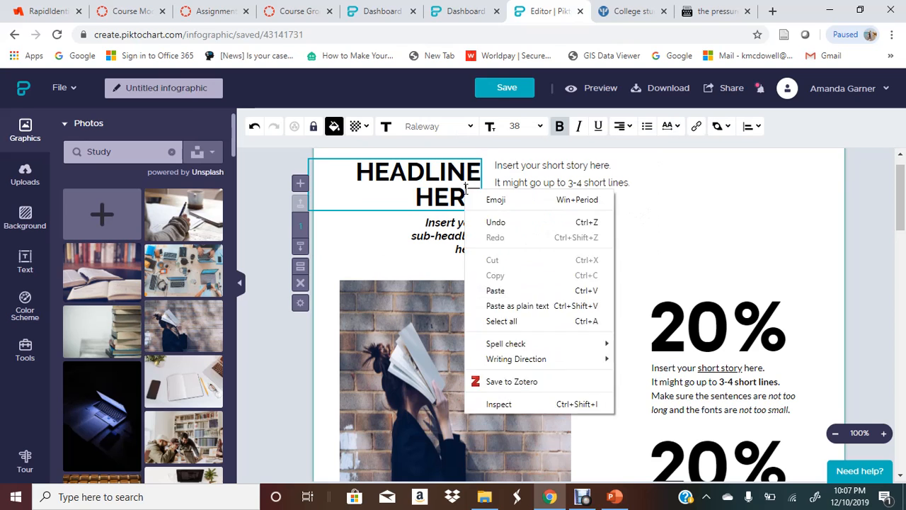
{"action": "left_click", "coordinate": [449, 128]}
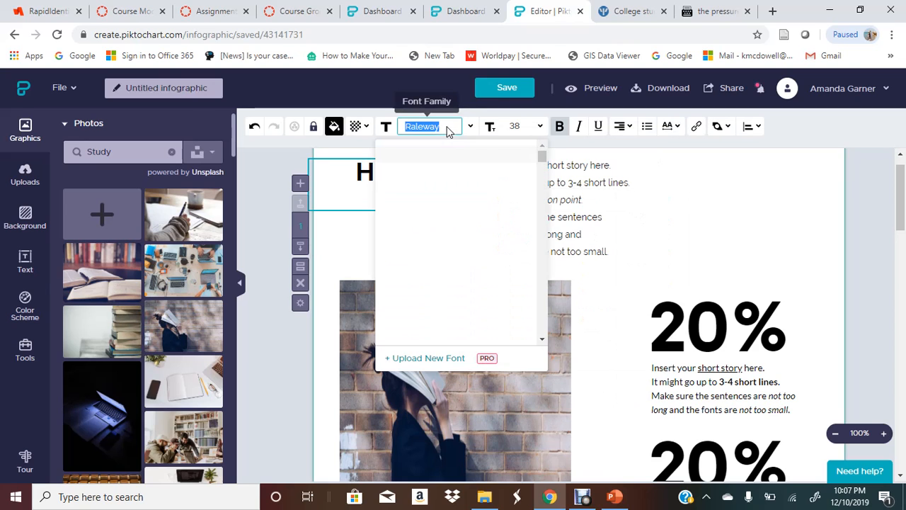
{"action": "right_click", "coordinate": [470, 133]}
{"action": "left_click", "coordinate": [471, 129]}
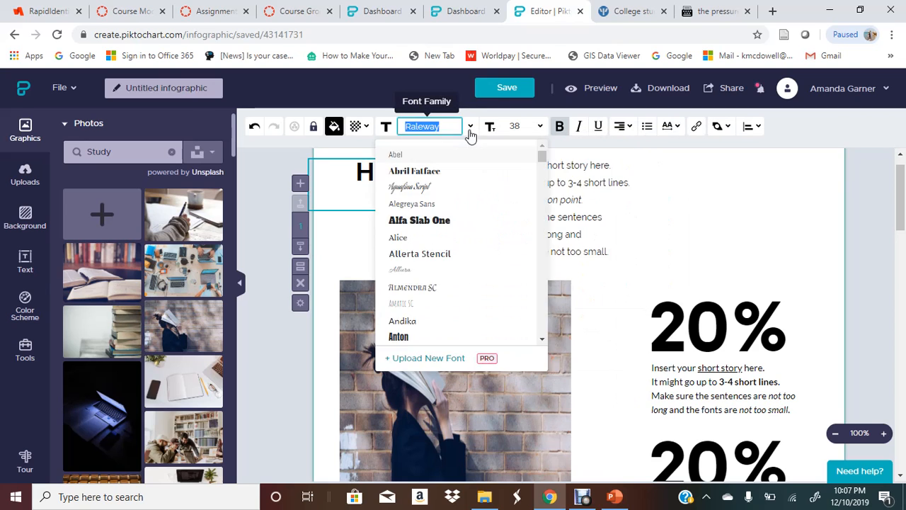
{"action": "left_click", "coordinate": [429, 222]}
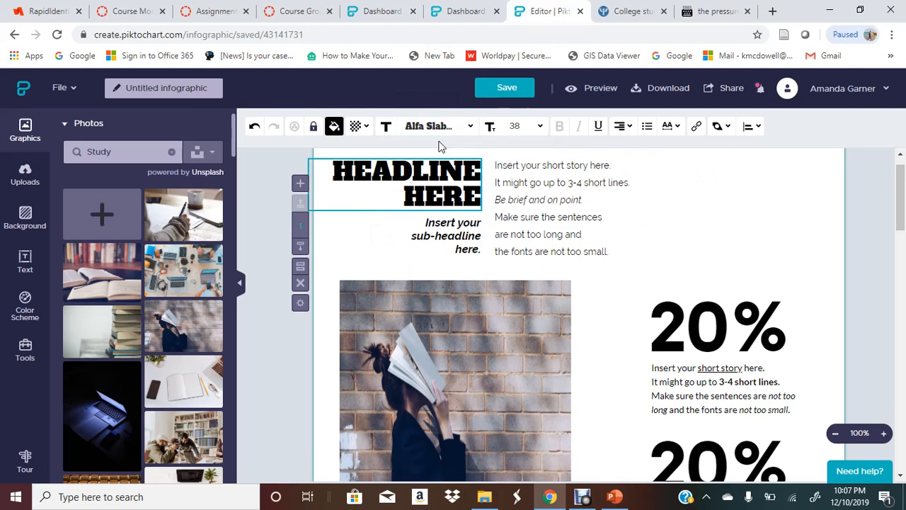
Step: Deselect the headline text frame and save the infographic
{"action": "scroll", "coordinate": [584, 305], "scroll_direction": "down", "scroll_amount": 1}
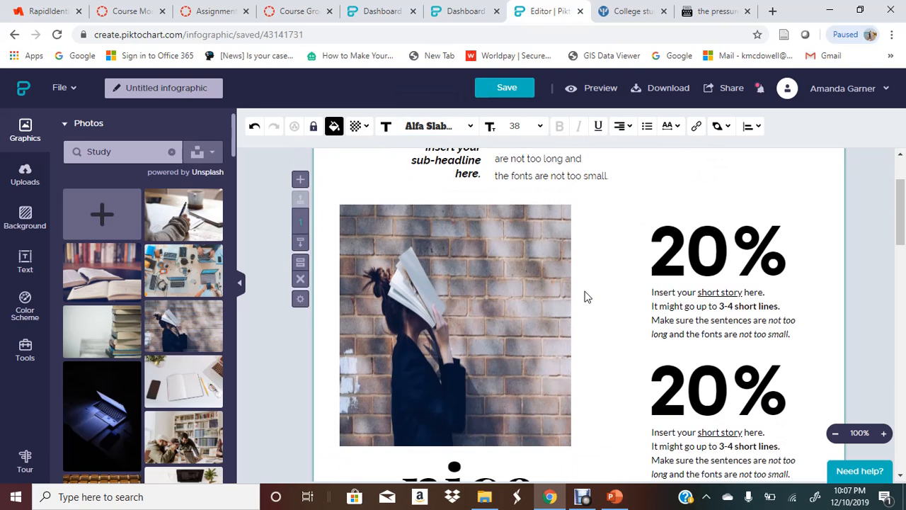
{"action": "right_click", "coordinate": [660, 266]}
{"action": "left_click", "coordinate": [647, 271]}
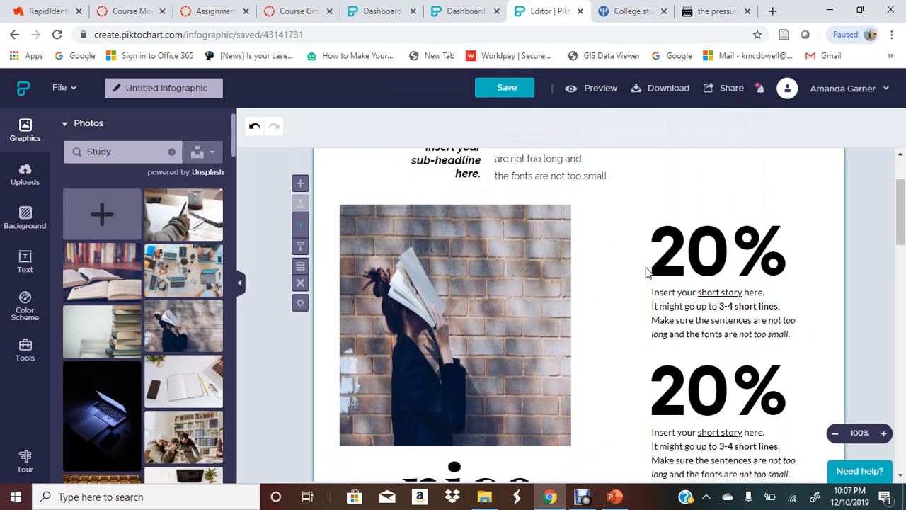
{"action": "scroll", "coordinate": [634, 310], "scroll_direction": "up", "scroll_amount": 1}
{"action": "scroll", "coordinate": [634, 310], "scroll_direction": "down", "scroll_amount": 8}
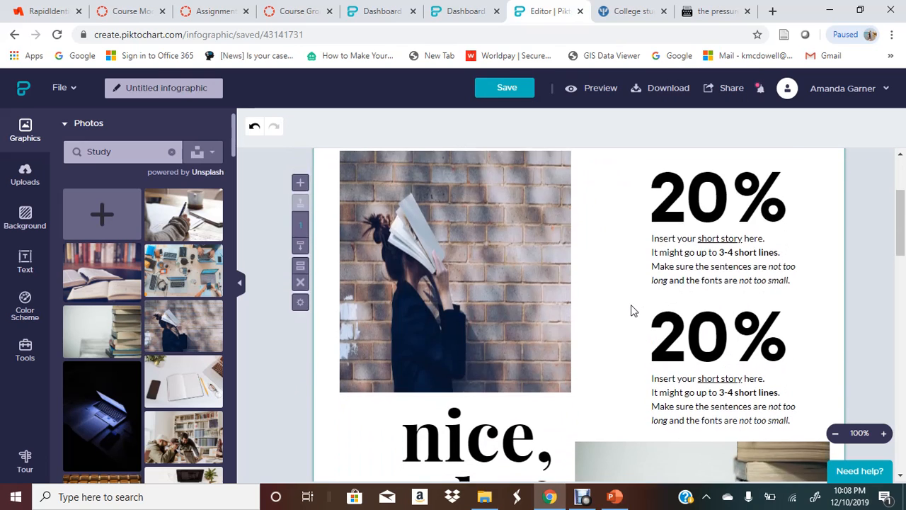
{"action": "scroll", "coordinate": [632, 310], "scroll_direction": "up", "scroll_amount": 8}
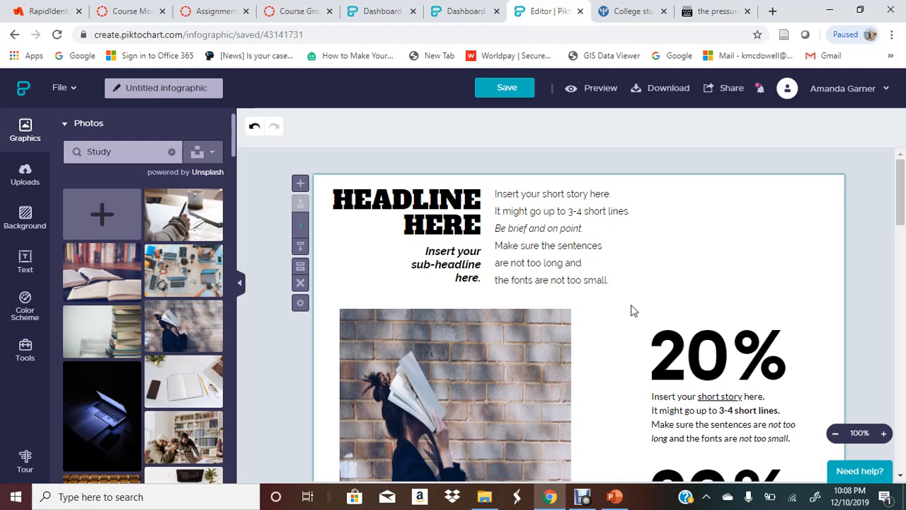
{"action": "left_click", "coordinate": [517, 88]}
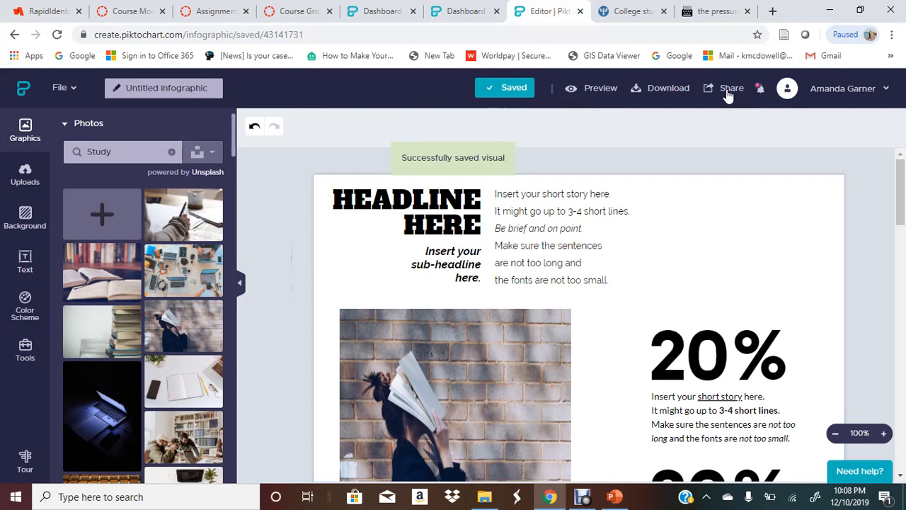
Step: Generate the infographic's share link and close the sharing dialog, leaving public access off
{"action": "left_click", "coordinate": [729, 90]}
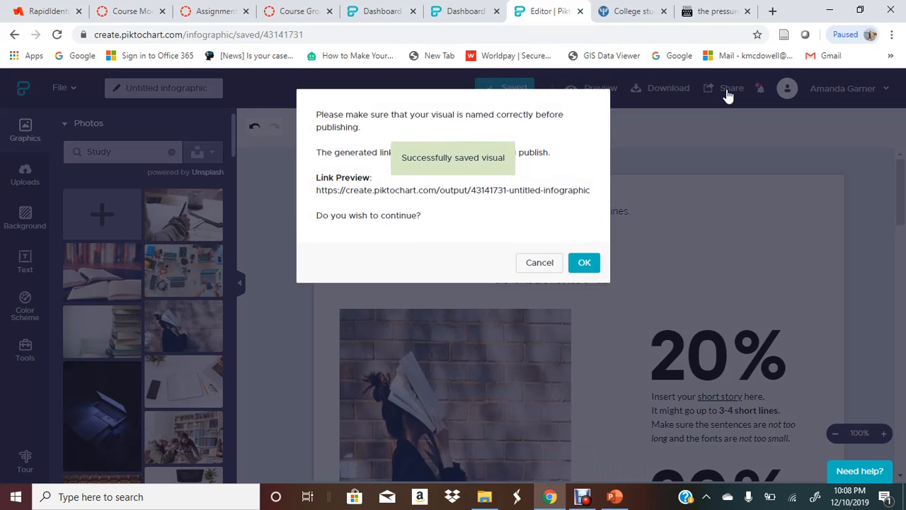
{"action": "triple_click", "coordinate": [343, 191]}
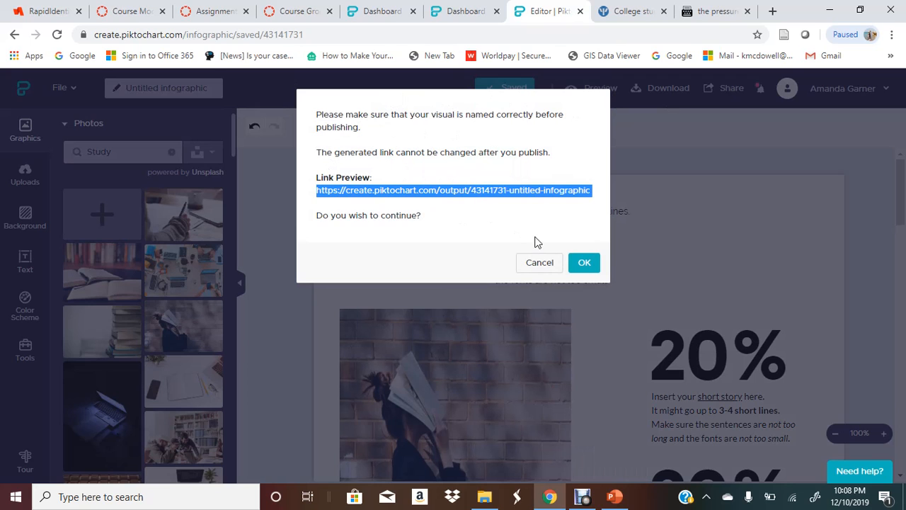
{"action": "left_click", "coordinate": [584, 262]}
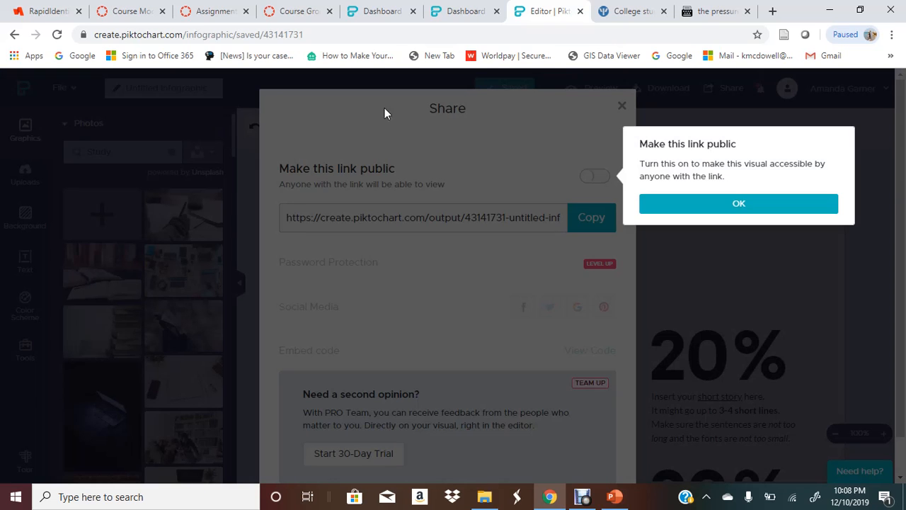
{"action": "left_click", "coordinate": [684, 210]}
{"action": "left_click", "coordinate": [622, 107]}
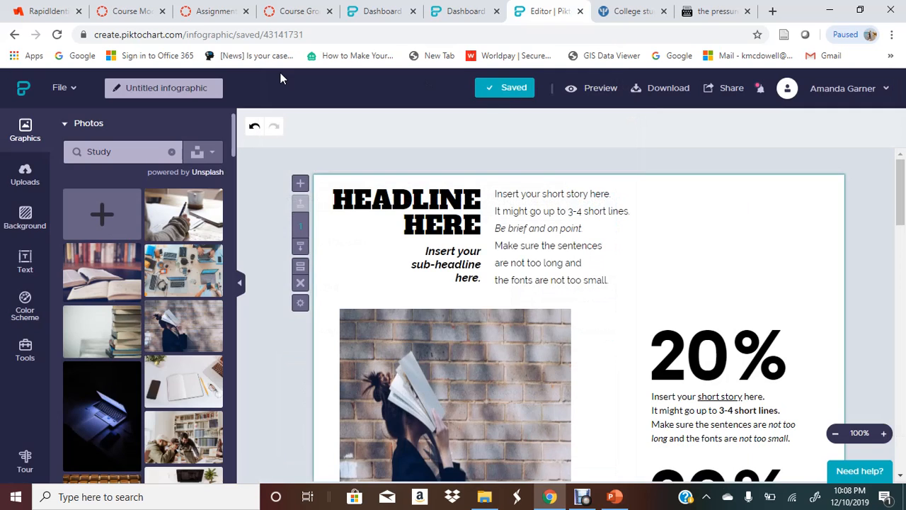
Step: Rename the infographic as "study habits"
{"action": "left_click", "coordinate": [155, 90]}
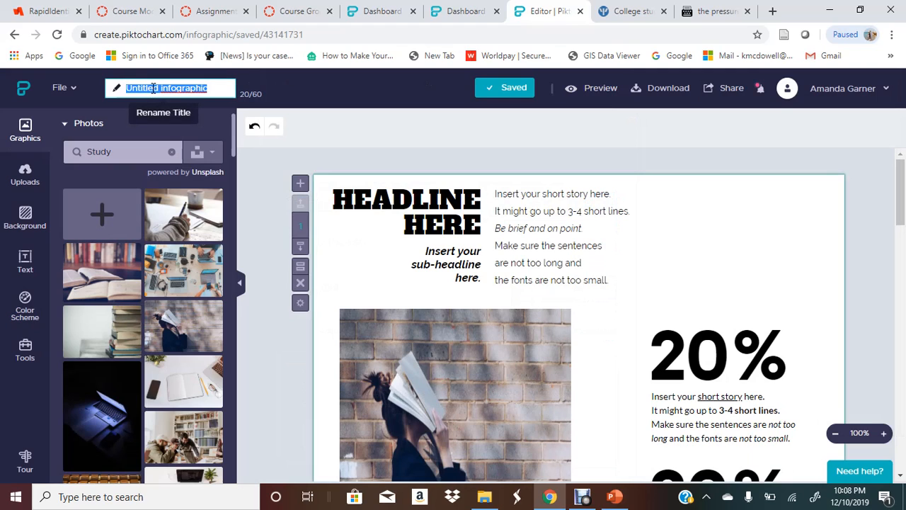
{"action": "type", "text": "W"}
{"action": "key", "text": "BackSpace"}
{"action": "type", "text": "study"}
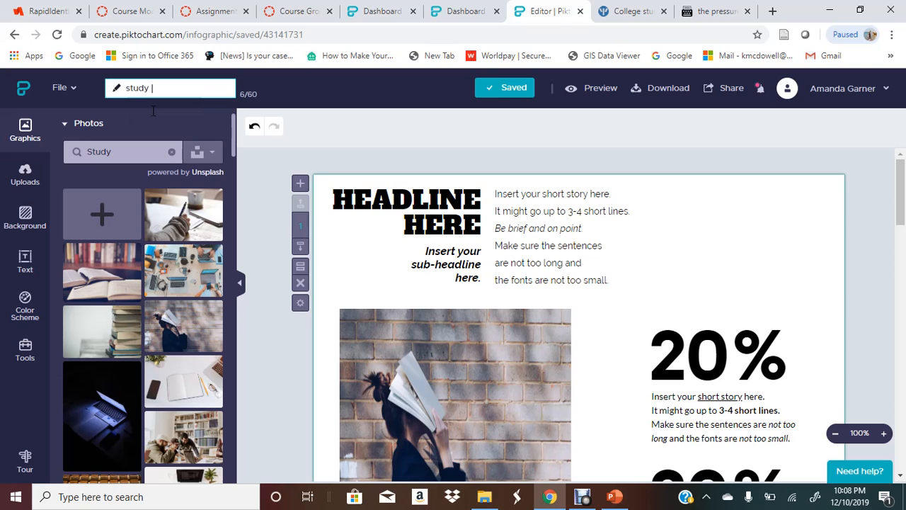
{"action": "type", "text": " habits"}
Step: Copy the renamed infographic's share link and close the sharing dialog
{"action": "left_click", "coordinate": [710, 90]}
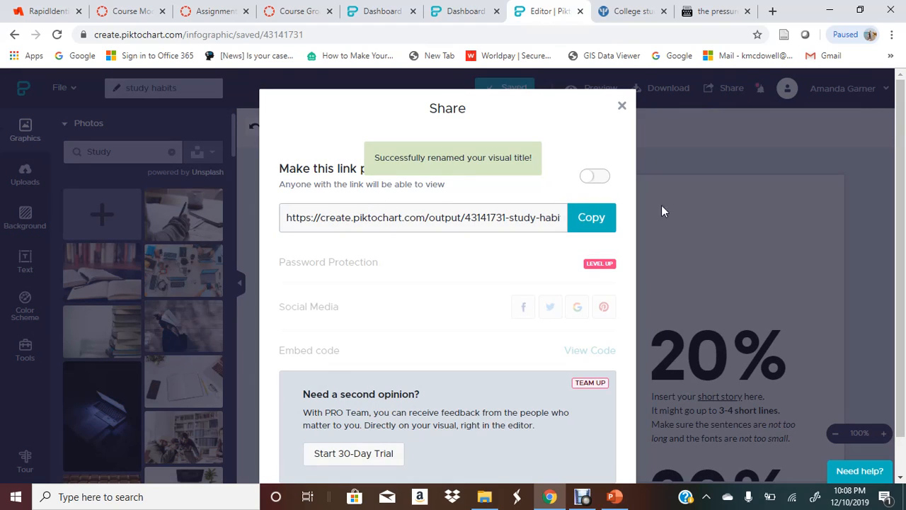
{"action": "left_click", "coordinate": [598, 218]}
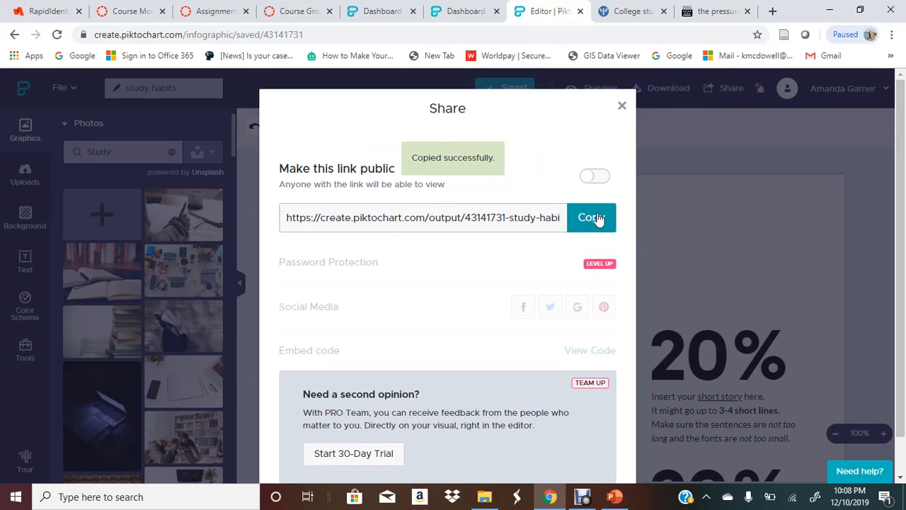
{"action": "left_click", "coordinate": [507, 218]}
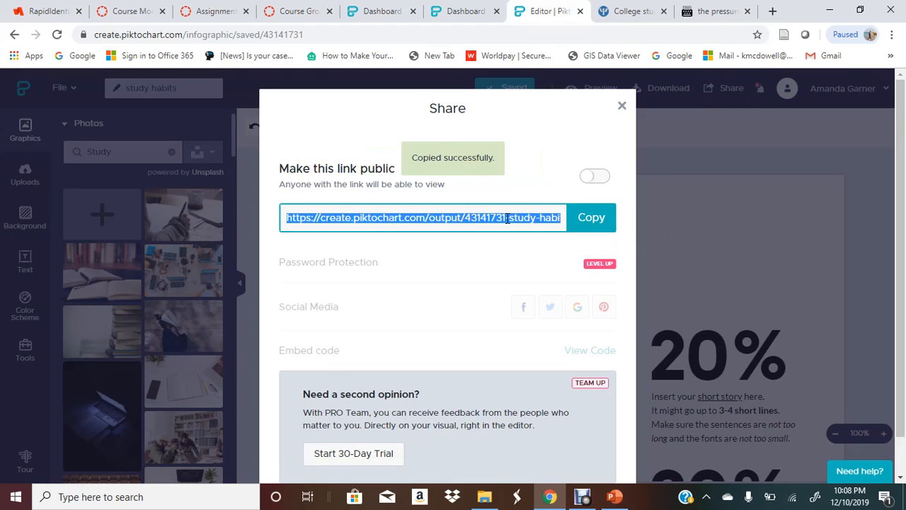
{"action": "scroll", "coordinate": [473, 269], "scroll_direction": "down", "scroll_amount": 1}
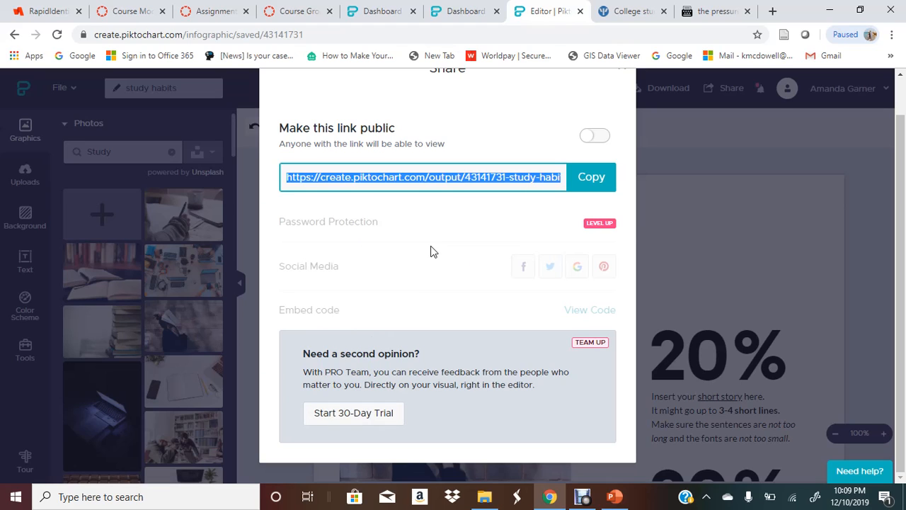
{"action": "left_click", "coordinate": [476, 181]}
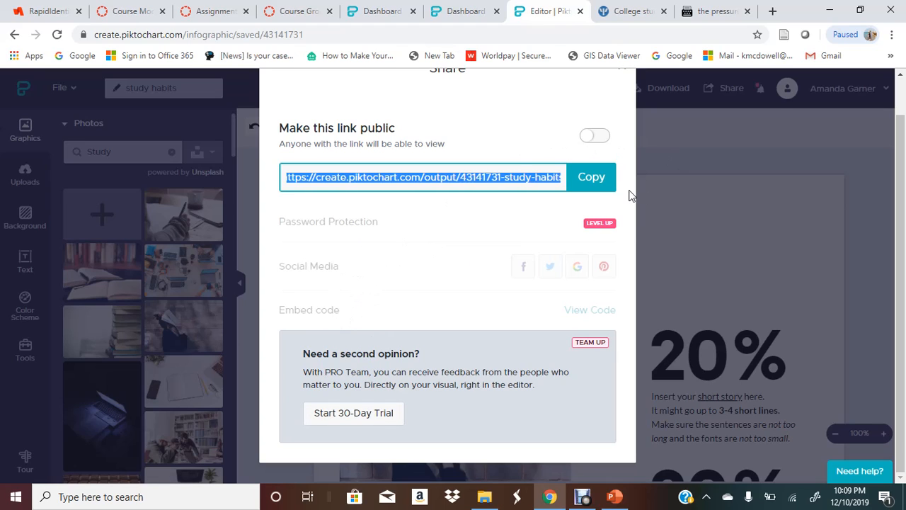
{"action": "scroll", "coordinate": [632, 196], "scroll_direction": "up", "scroll_amount": 1}
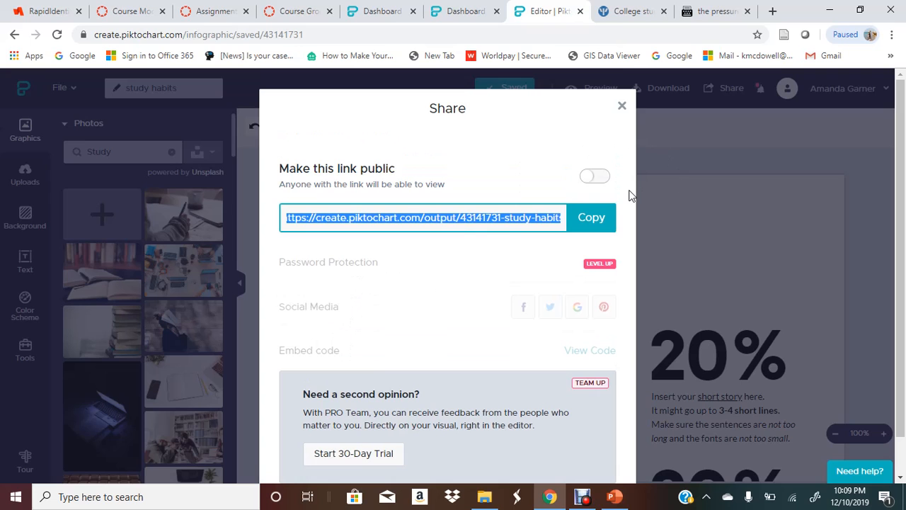
{"action": "left_click", "coordinate": [623, 104]}
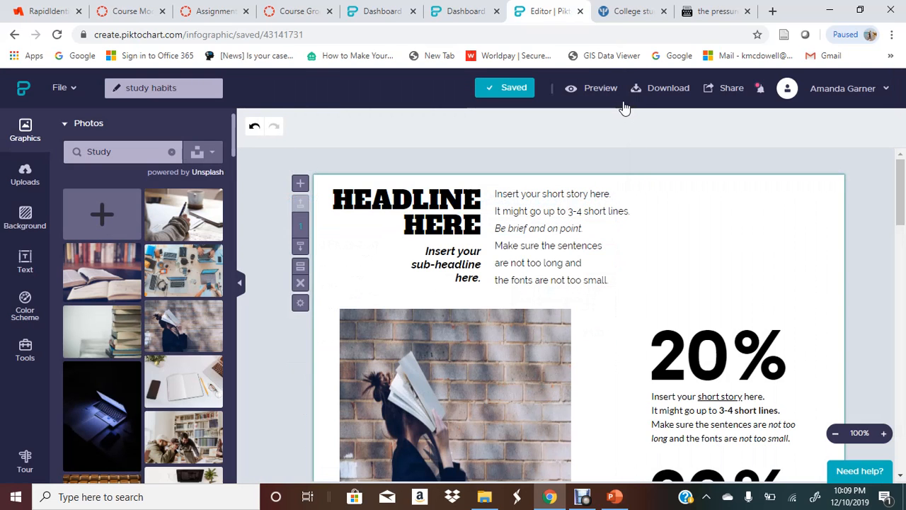